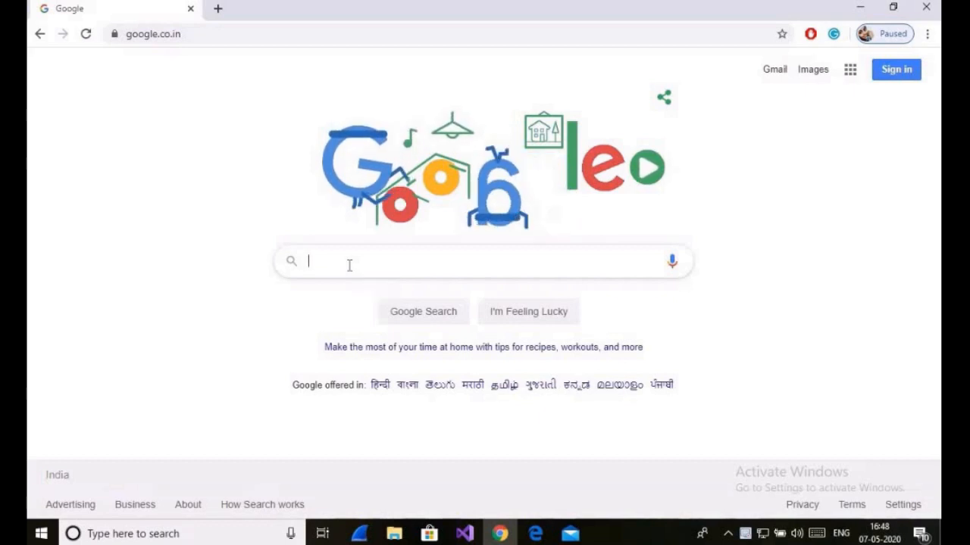
# Search Google for "java jdk" and open Oracle's Java SE Downloads page from the results.
pyautogui.click(350, 265)
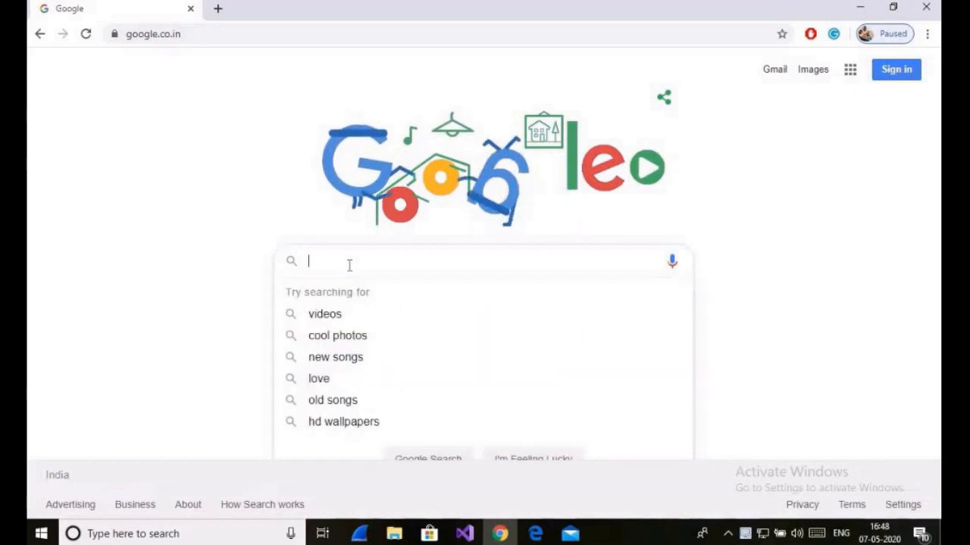
pyautogui.write('java jdk')
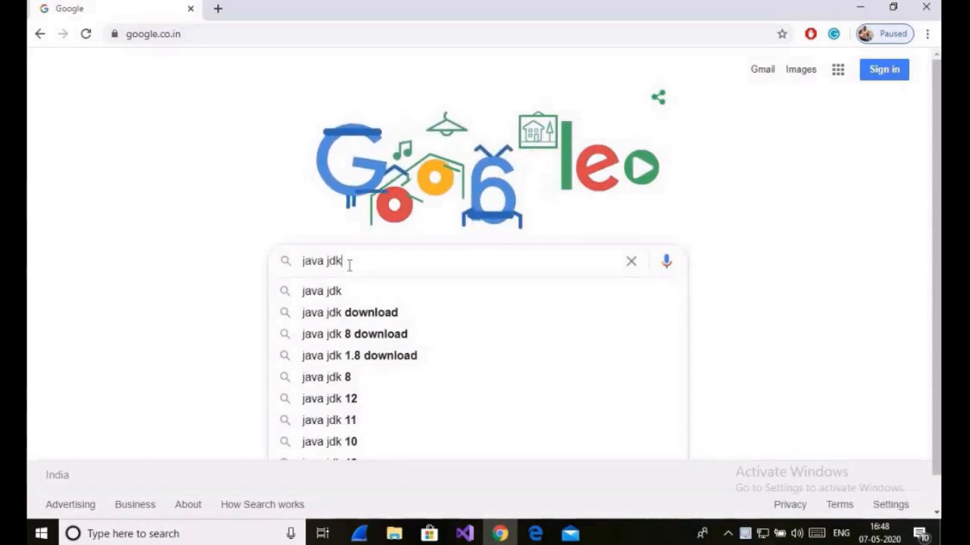
pyautogui.press('Return')
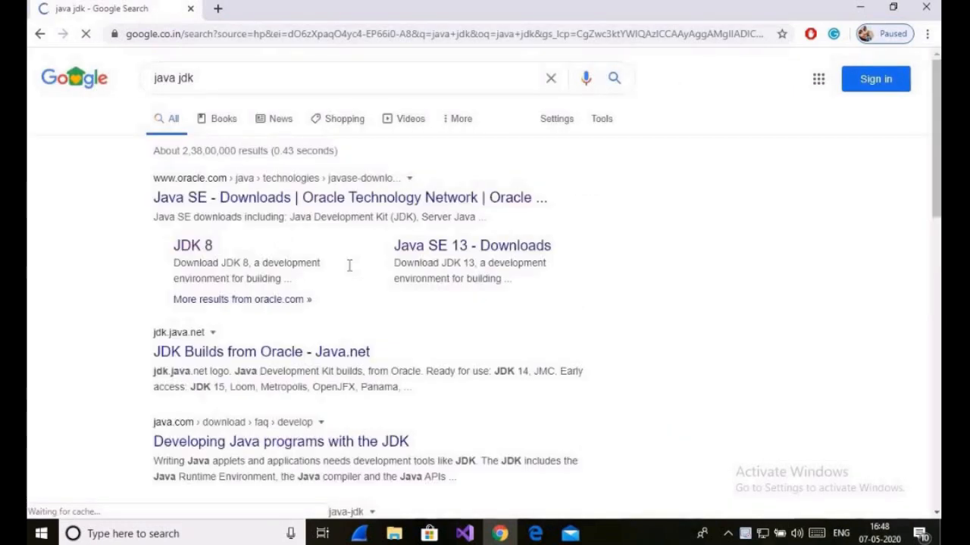
pyautogui.click(345, 203)
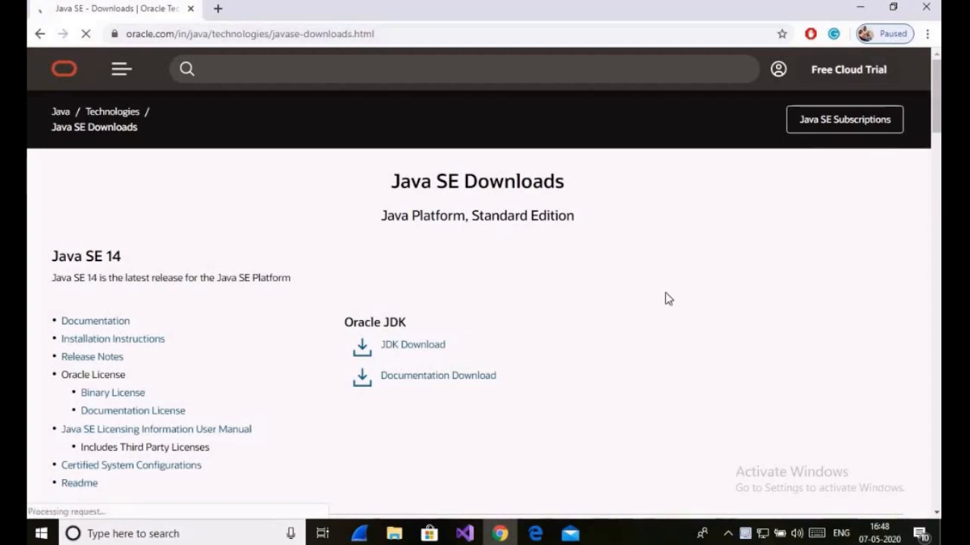
# Open the Oracle JDK download page listed under Java SE 8u241.
pyautogui.scroll(-4, 727, 264)
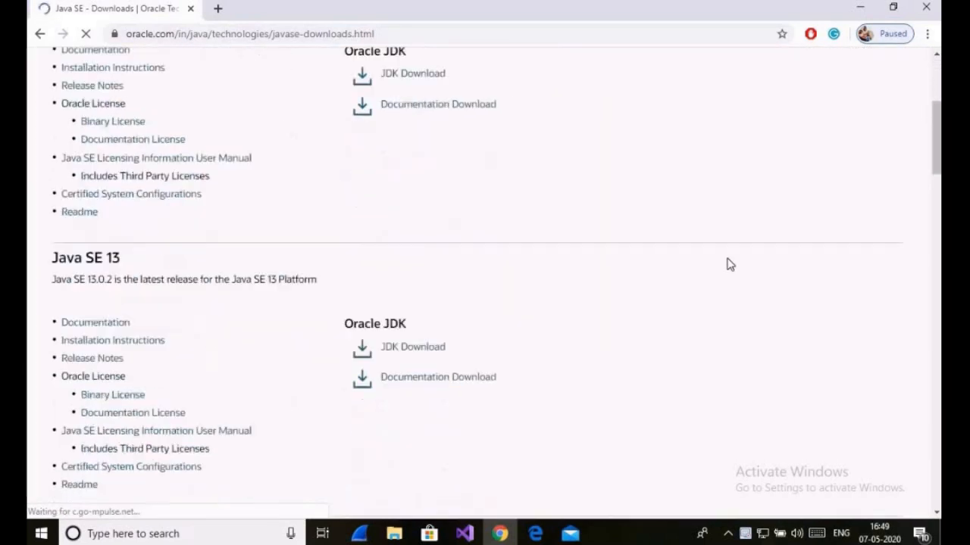
pyautogui.scroll(-4, 727, 264)
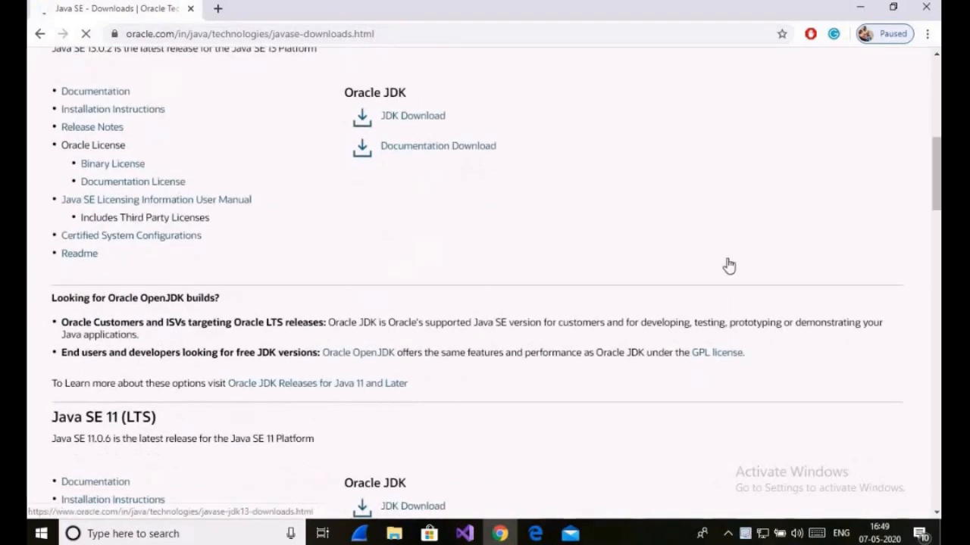
pyautogui.scroll(-6, 728, 265)
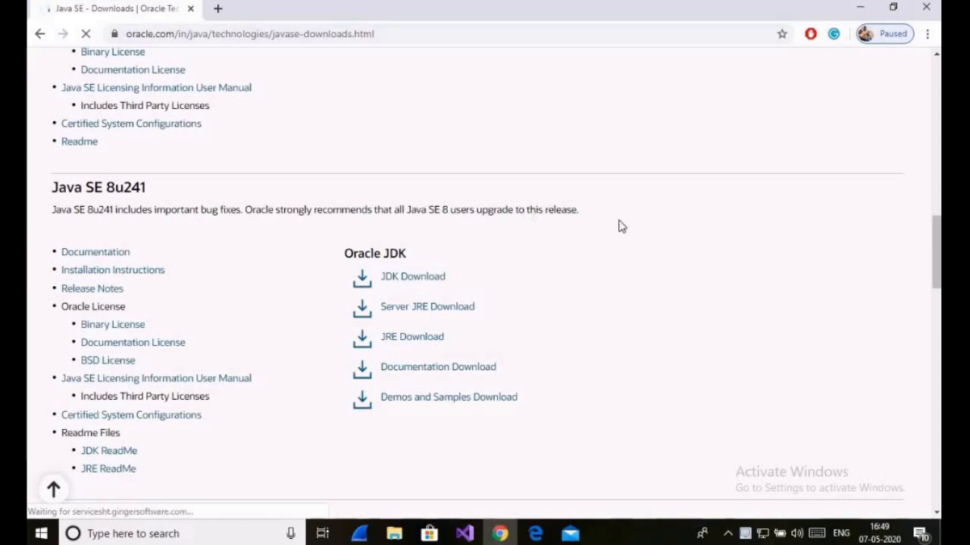
pyautogui.scroll(-1, 621, 226)
pyautogui.scroll(-1, 621, 225)
pyautogui.scroll(1, 621, 226)
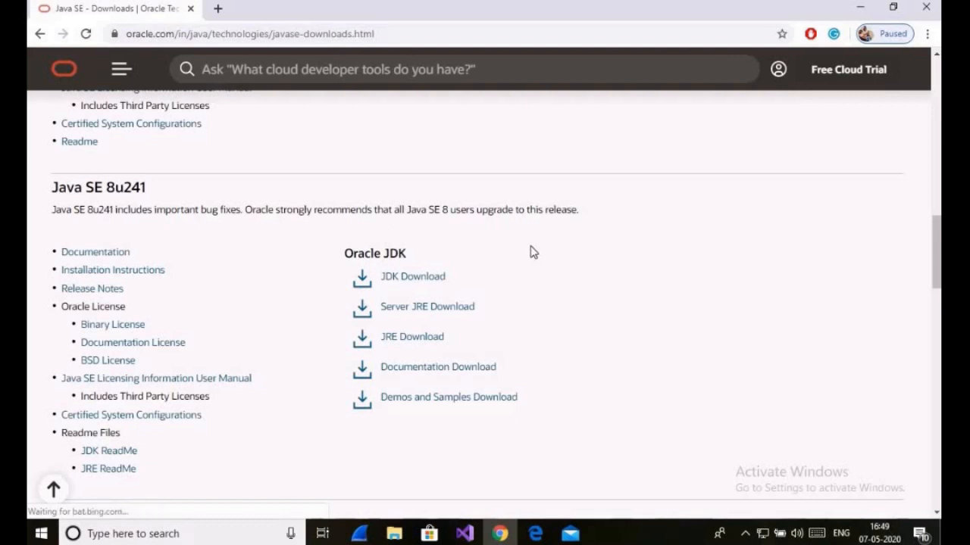
pyautogui.scroll(-1, 590, 265)
pyautogui.scroll(1, 588, 264)
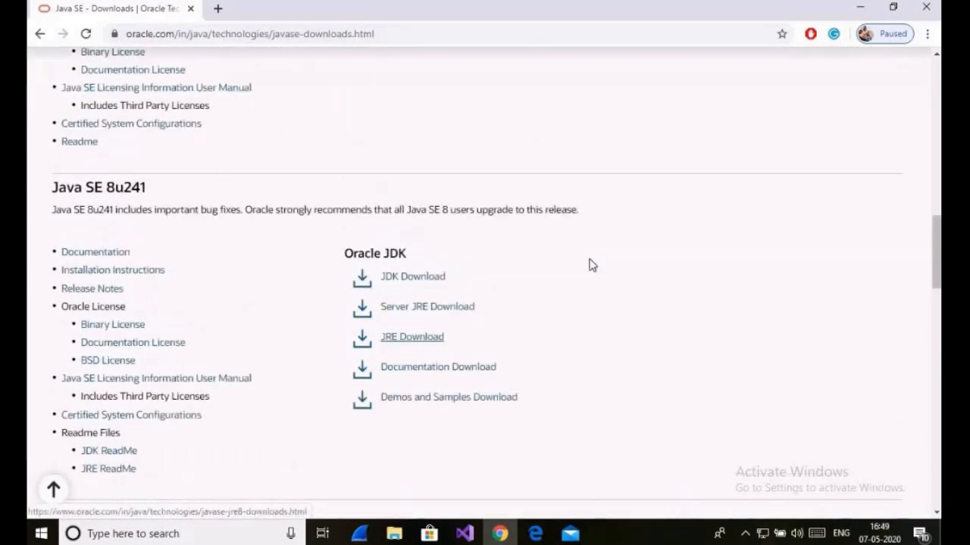
pyautogui.click(436, 278)
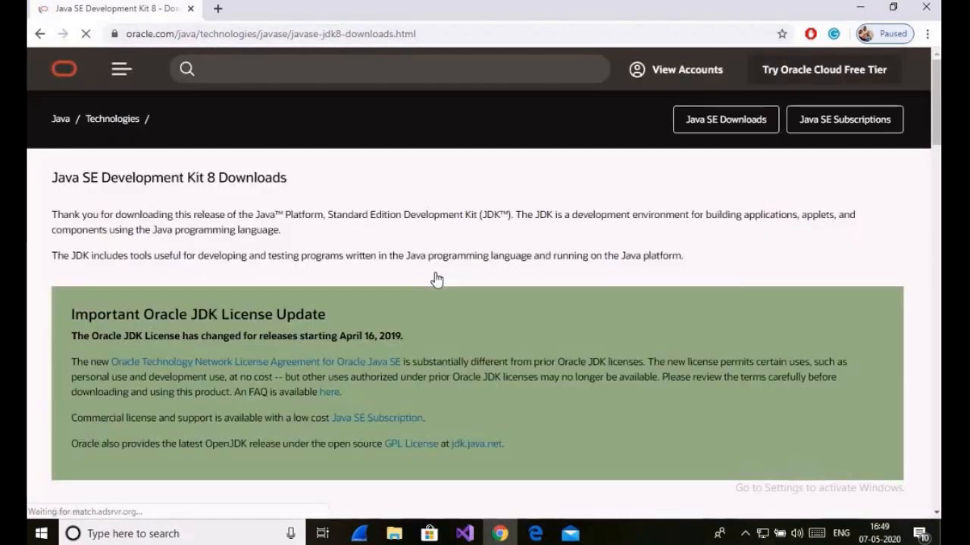
# Choose the Windows x86 installer jdk-8u251-windows-i586.exe, accept the Oracle license agreement and request its download.
pyautogui.scroll(-1, 584, 254)
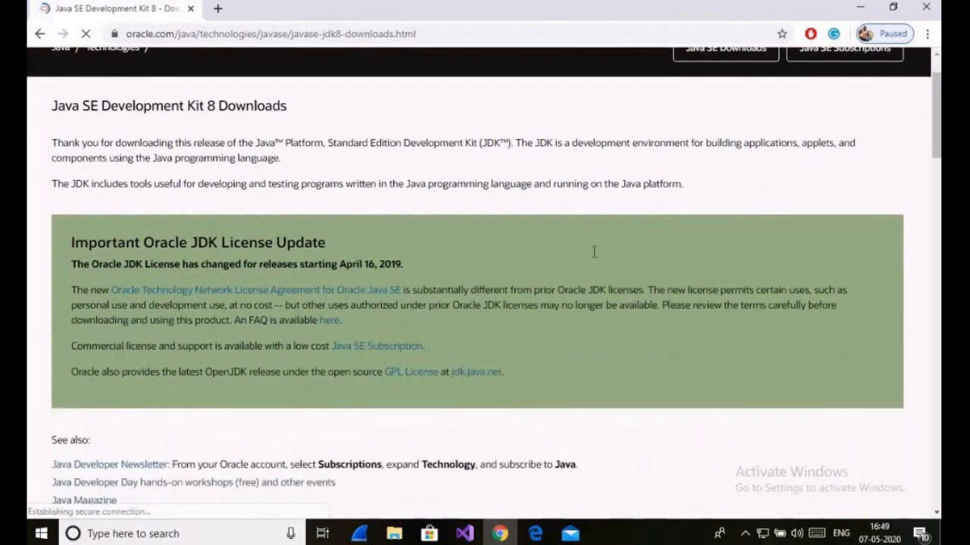
pyautogui.scroll(-4, 594, 252)
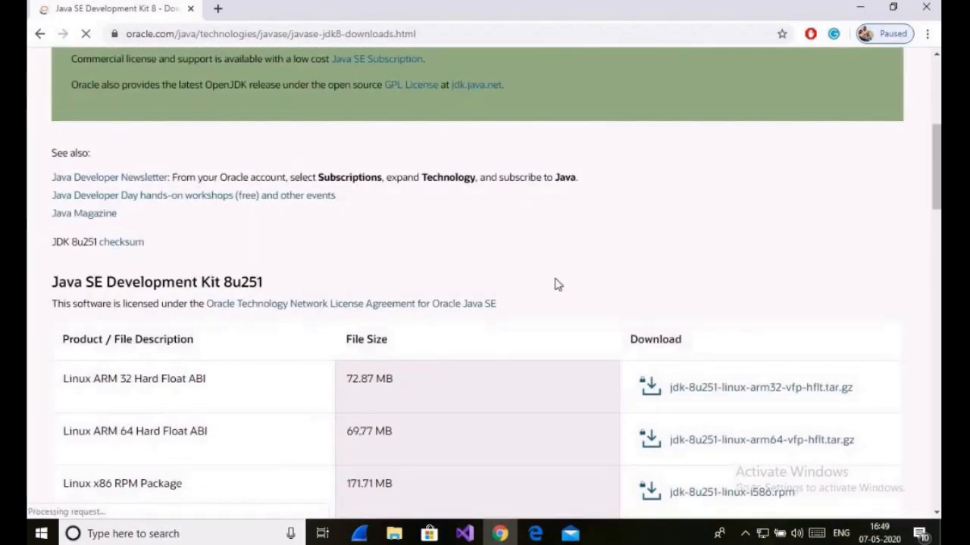
pyautogui.scroll(-2, 519, 327)
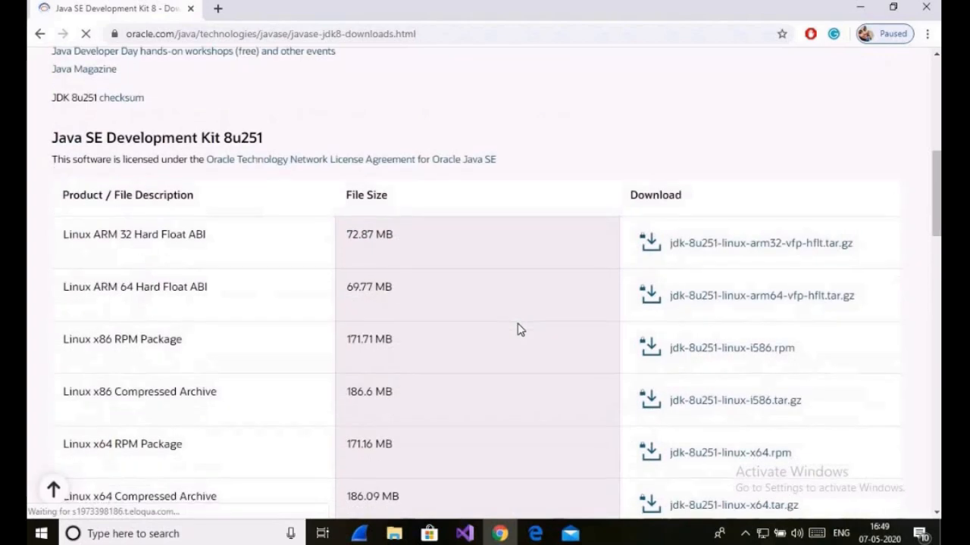
pyautogui.scroll(-3, 519, 329)
pyautogui.scroll(-2, 519, 330)
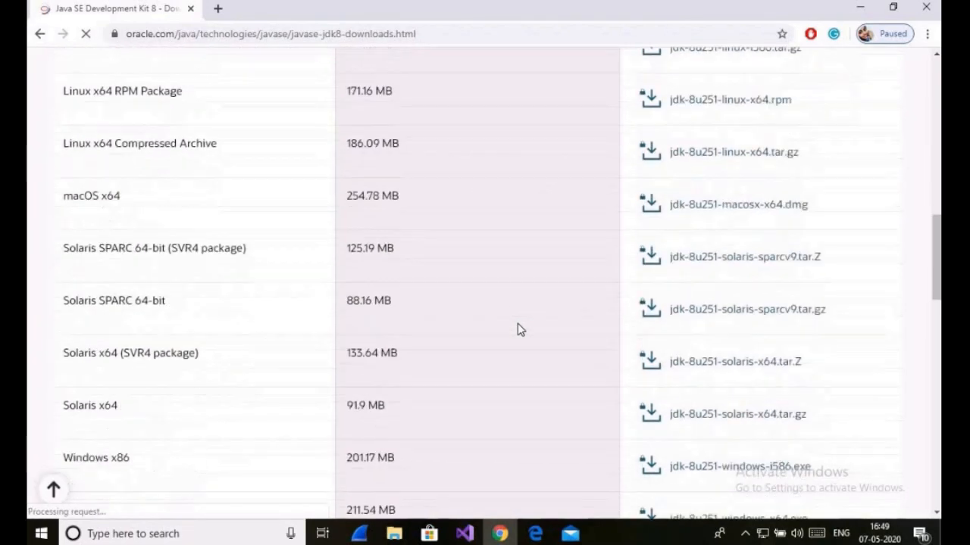
pyautogui.scroll(1, 519, 330)
pyautogui.scroll(-2, 520, 330)
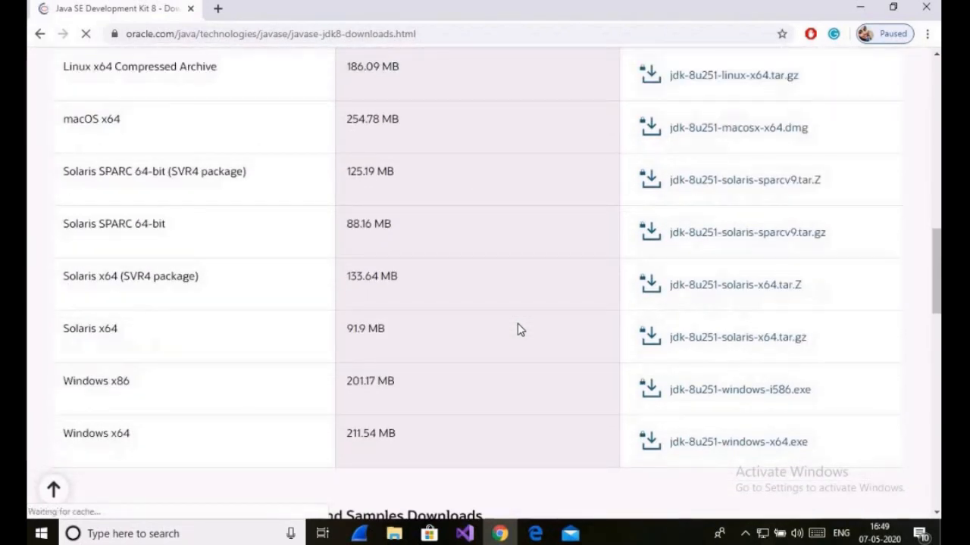
pyautogui.scroll(-1, 519, 330)
pyautogui.scroll(1, 515, 330)
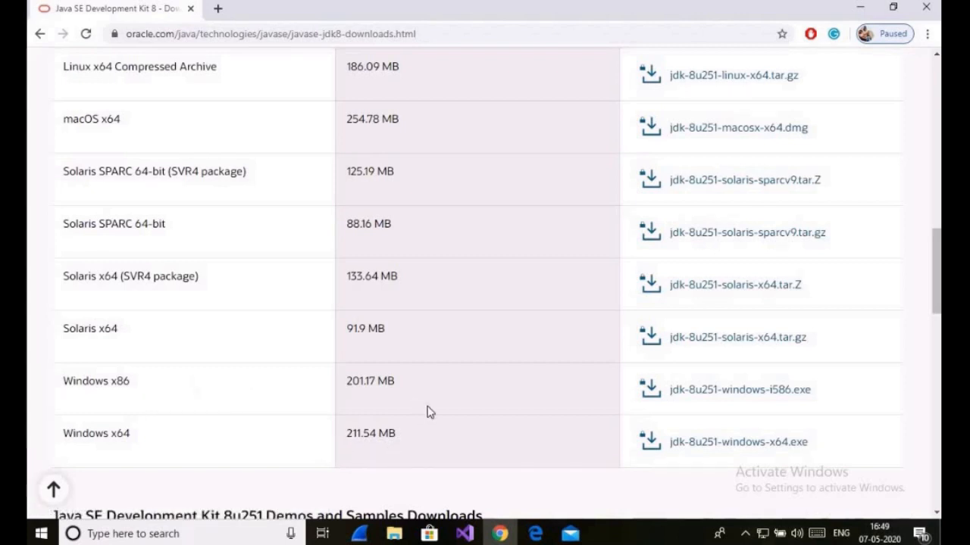
pyautogui.click(712, 391)
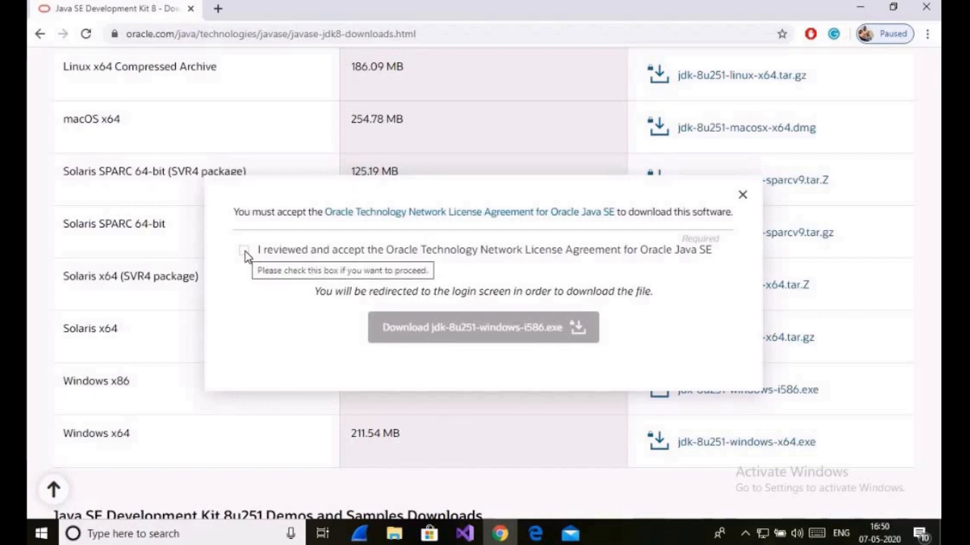
pyautogui.click(244, 251)
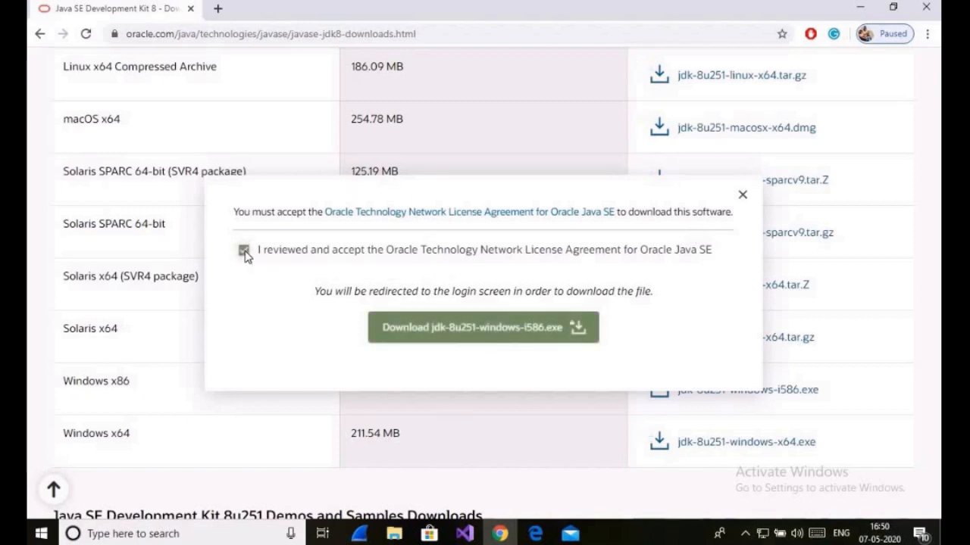
pyautogui.click(465, 340)
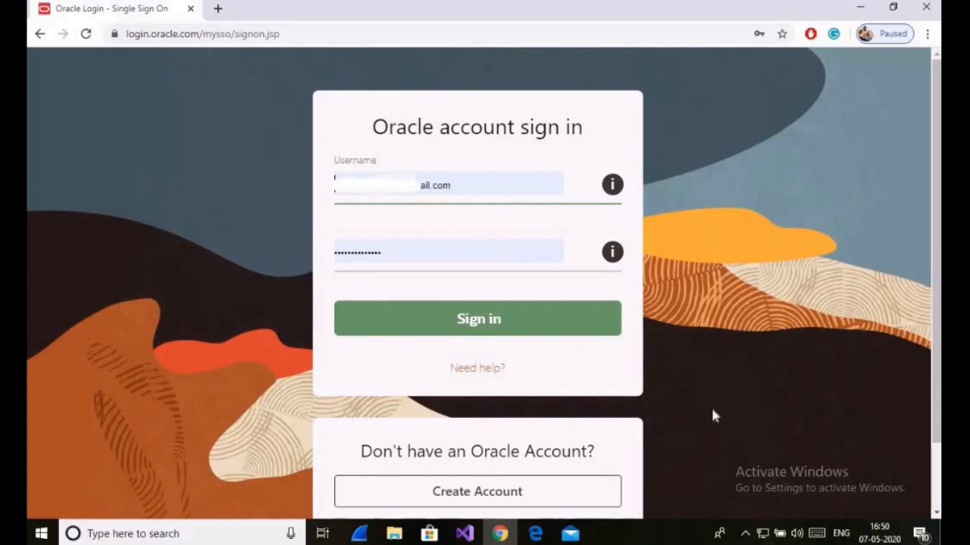
# Sign in with the saved Oracle account credentials to start the JDK installer download, and pause that download.
pyautogui.scroll(-1, 742, 378)
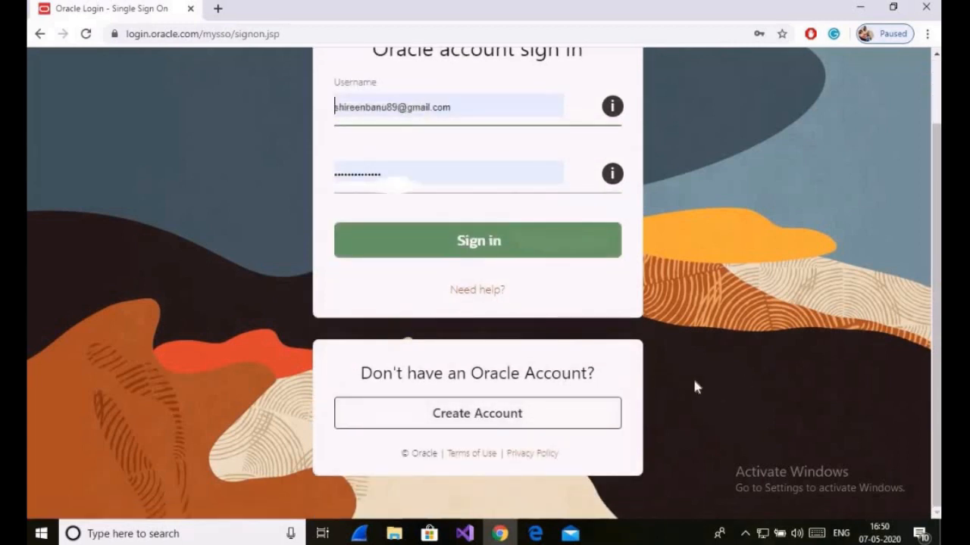
pyautogui.scroll(1, 694, 381)
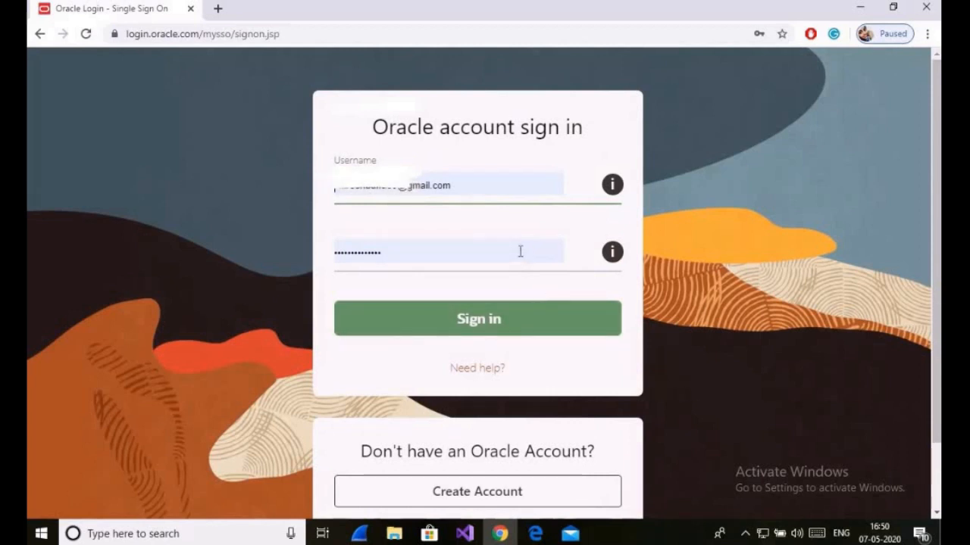
pyautogui.click(505, 319)
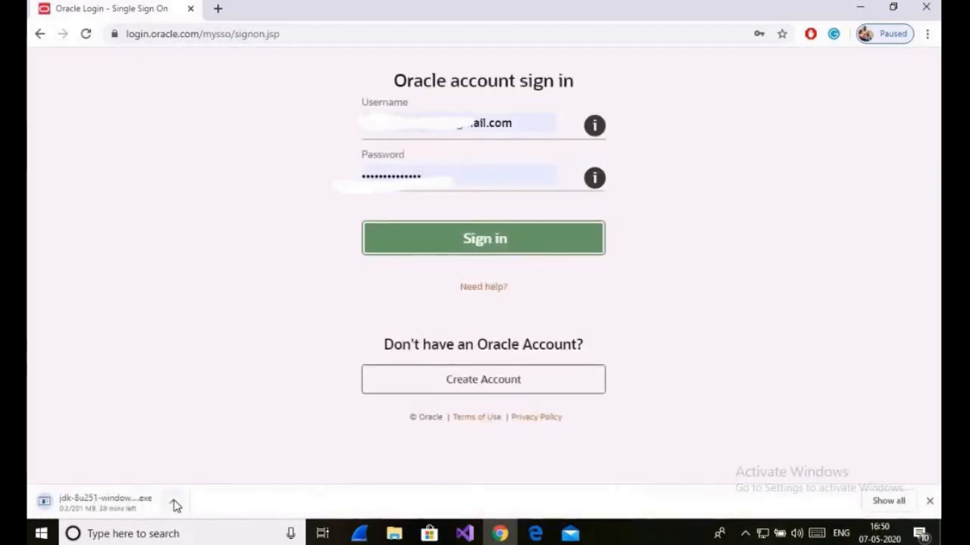
pyautogui.click(172, 502)
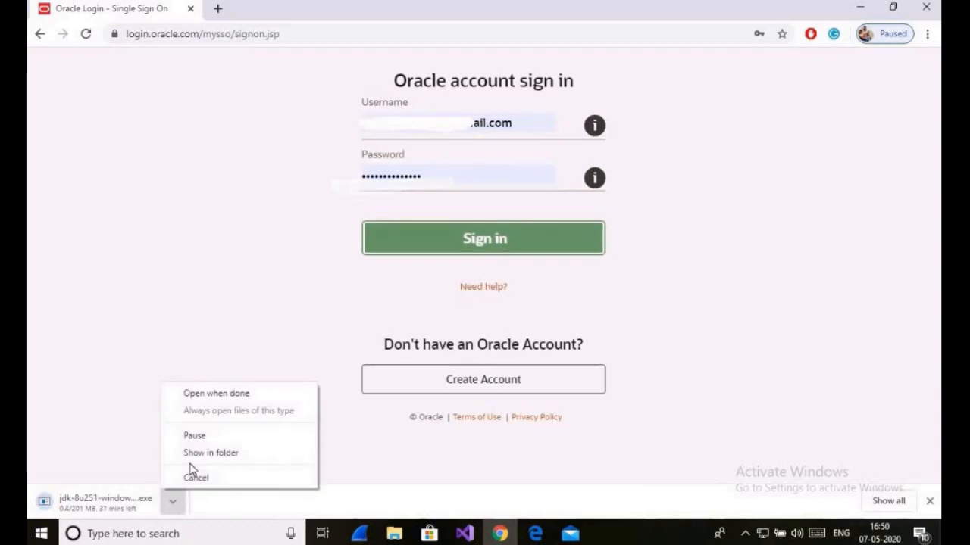
pyautogui.click(212, 439)
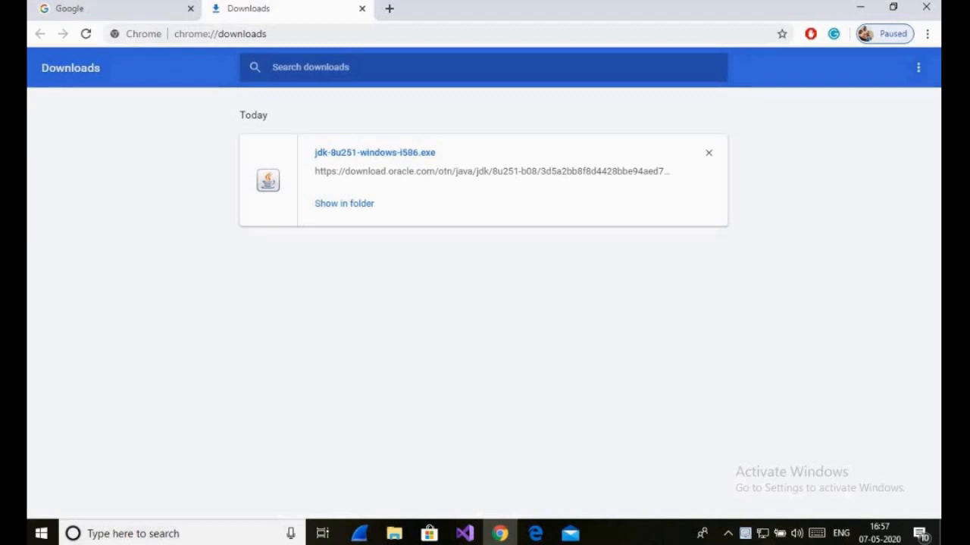
# Locate the downloaded jdk-8u251-windows-i586.exe and install JDK 8 Update 251 with the default features and destination folders.
pyautogui.click(345, 204)
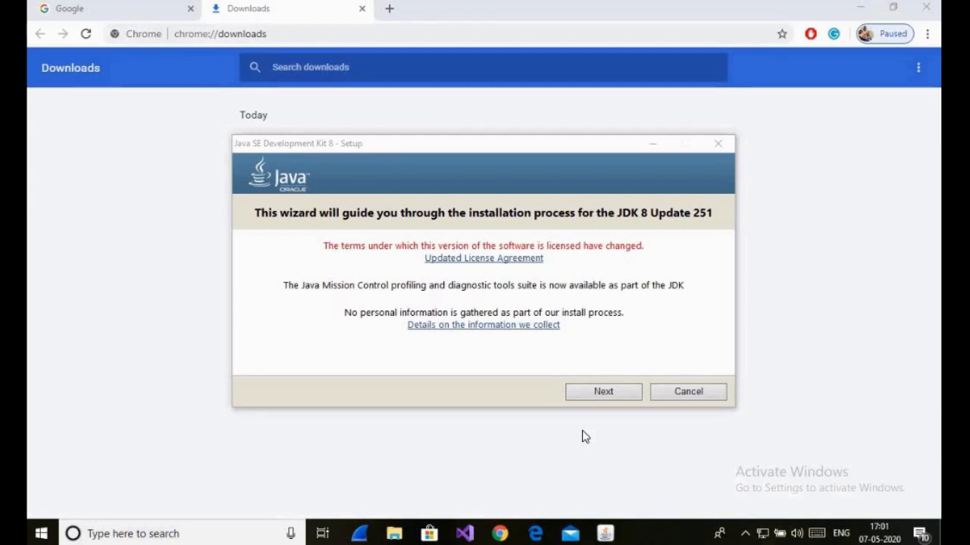
pyautogui.click(600, 393)
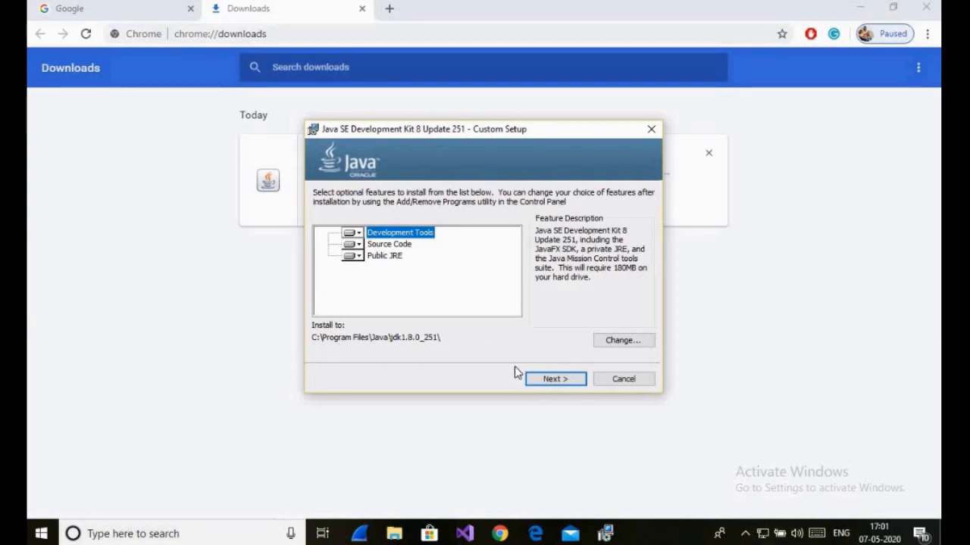
pyautogui.click(553, 379)
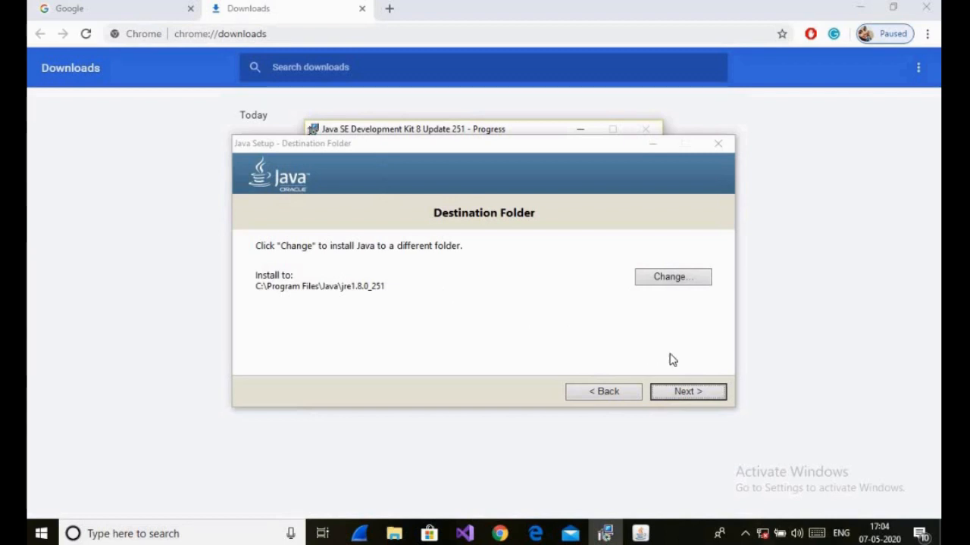
pyautogui.click(697, 391)
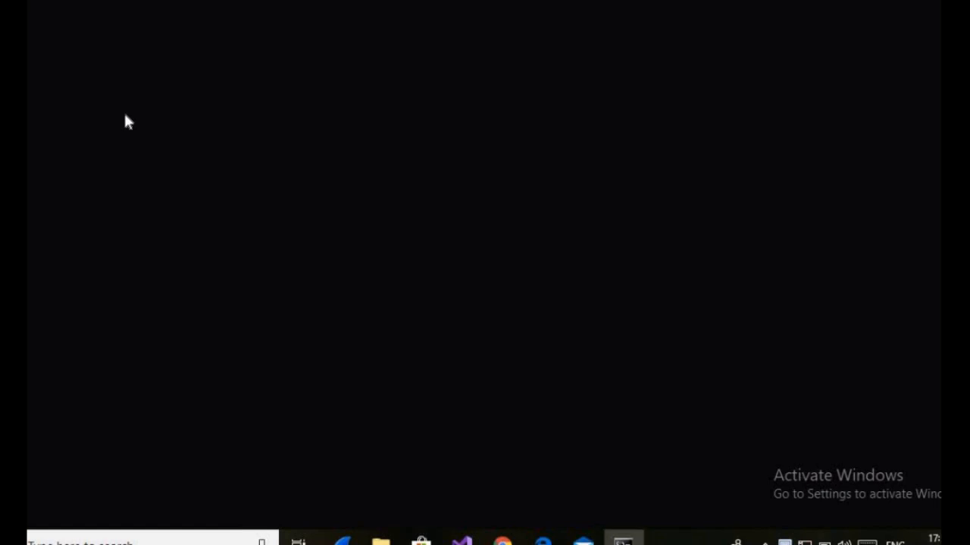
# Run the javac command in the Command Prompt to check the Java compiler.
pyautogui.write('vac')
pyautogui.press('Return')
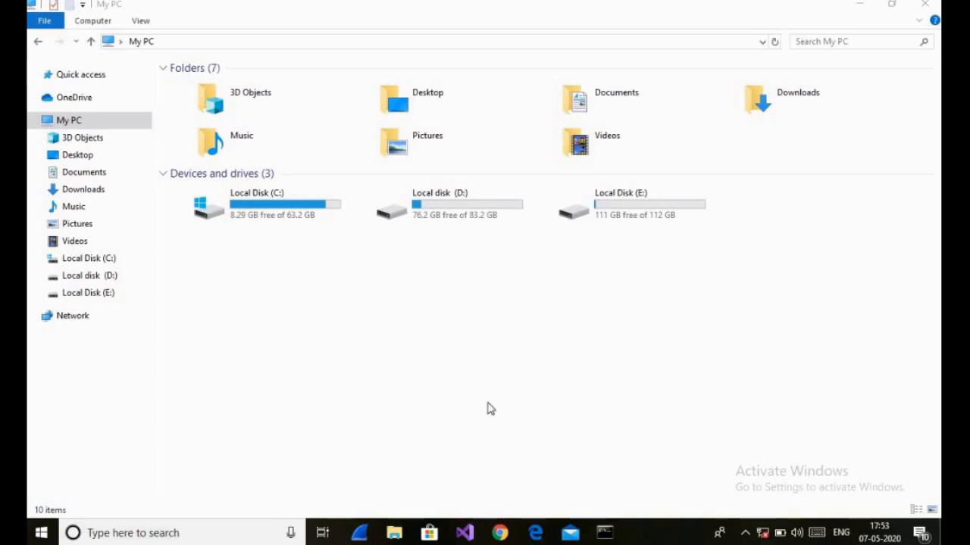
# Browse to C:\Program Files\Java in File Explorer and inspect the jdk1.8.0_251 folder's details.
pyautogui.doubleClick(278, 208)
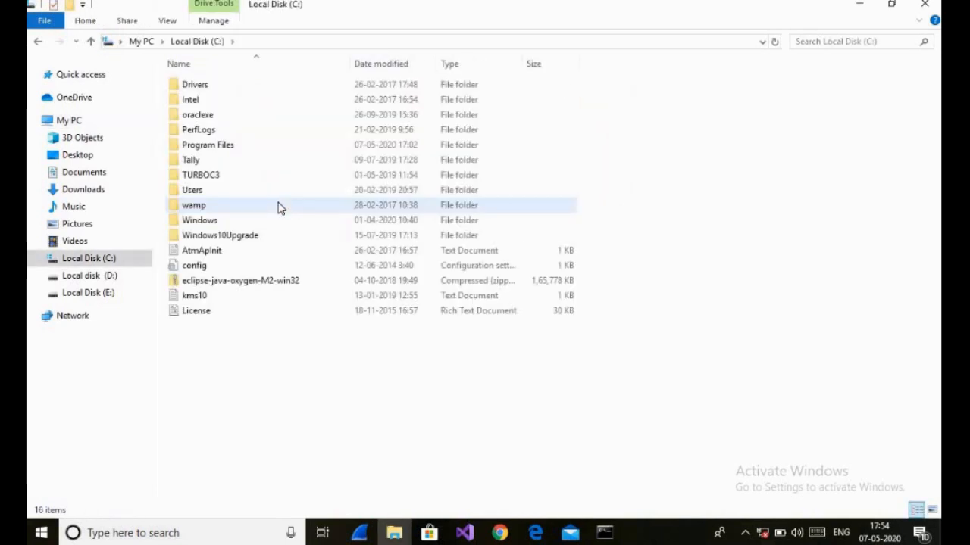
pyautogui.click(281, 153)
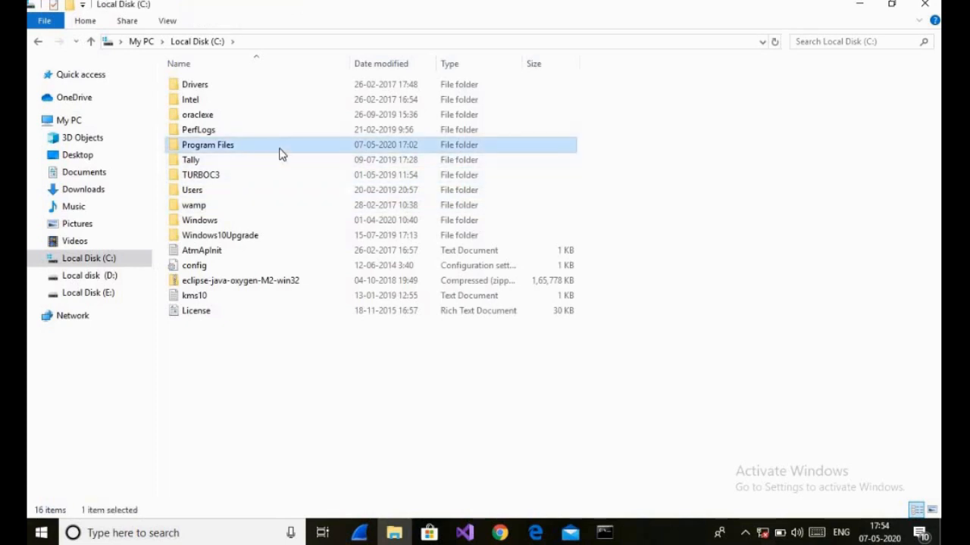
pyautogui.doubleClick(282, 153)
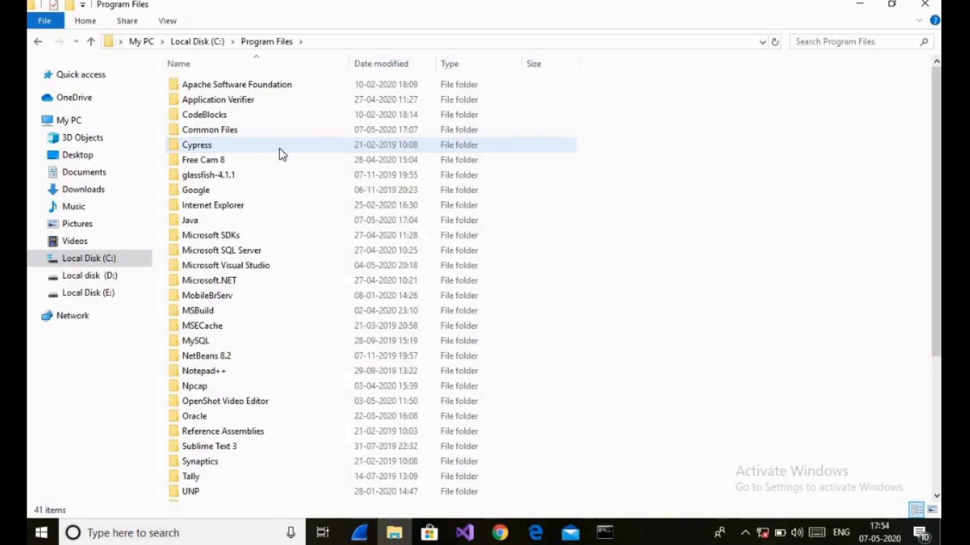
pyautogui.doubleClick(307, 224)
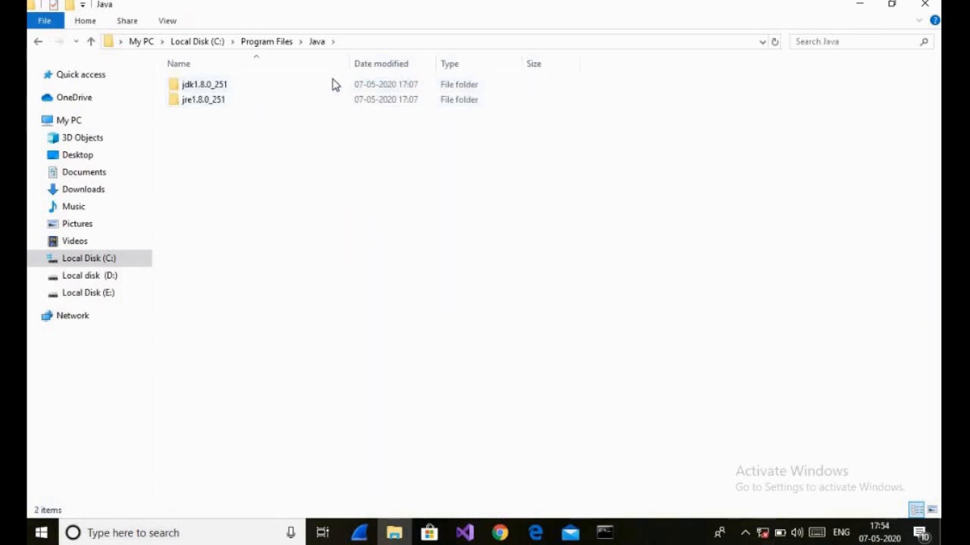
pyautogui.moveTo(332, 88)
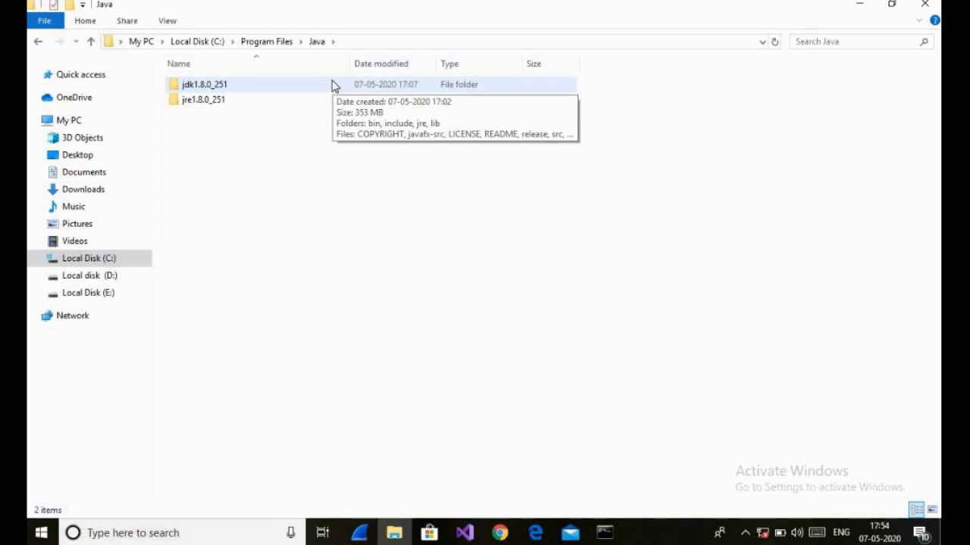
# Search Windows for Control Panel and open it.
pyautogui.click(146, 534)
pyautogui.write('c')
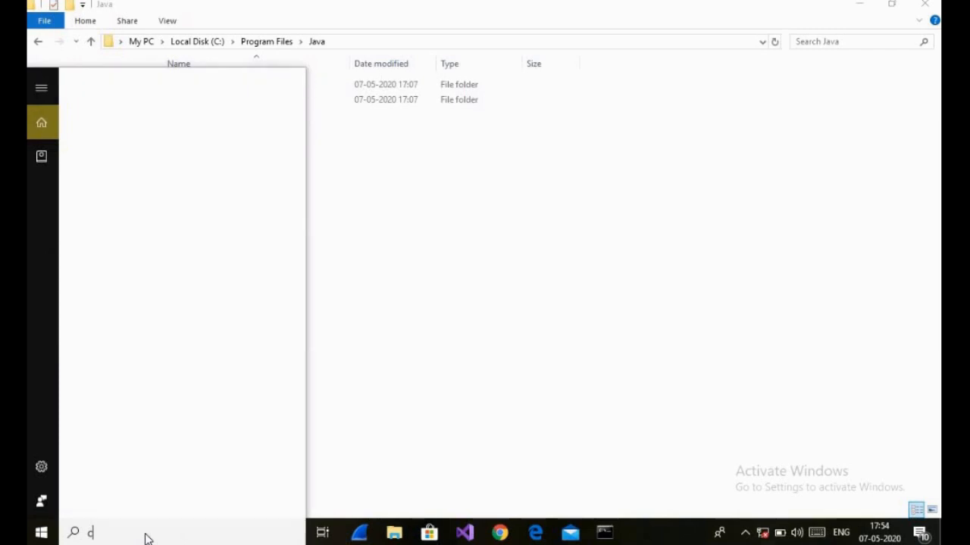
pyautogui.write('ontrol')
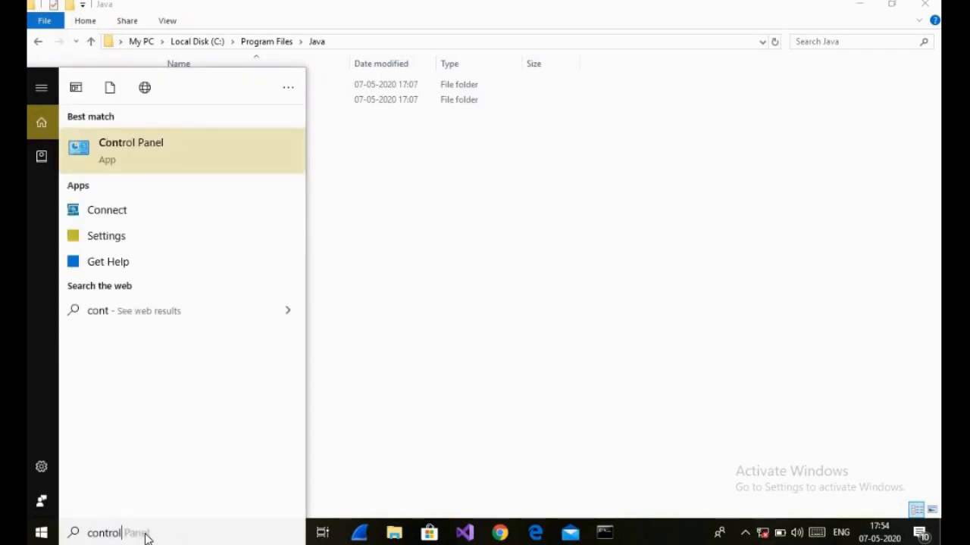
pyautogui.write(' p')
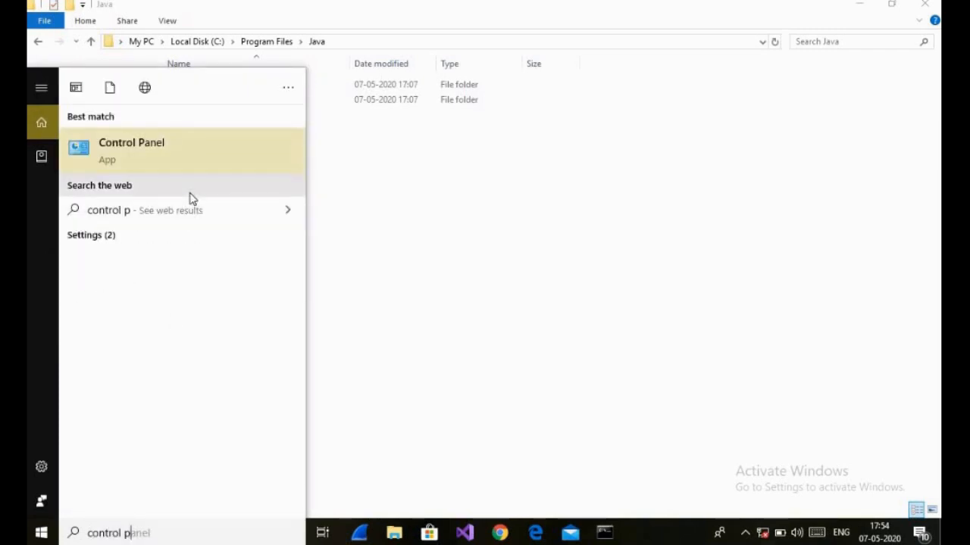
pyautogui.click(192, 167)
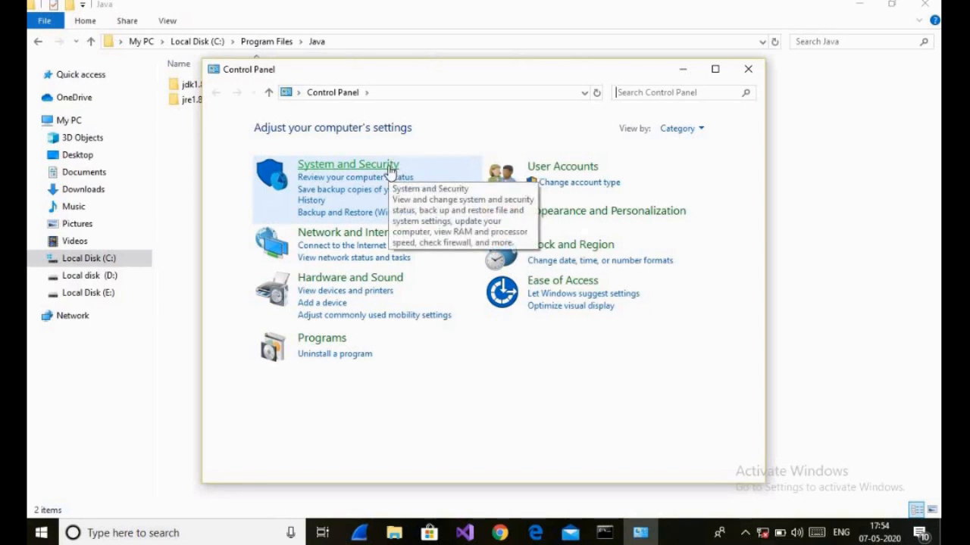
# Open the Environment Variables dialog from the computer's advanced system settings.
pyautogui.click(390, 168)
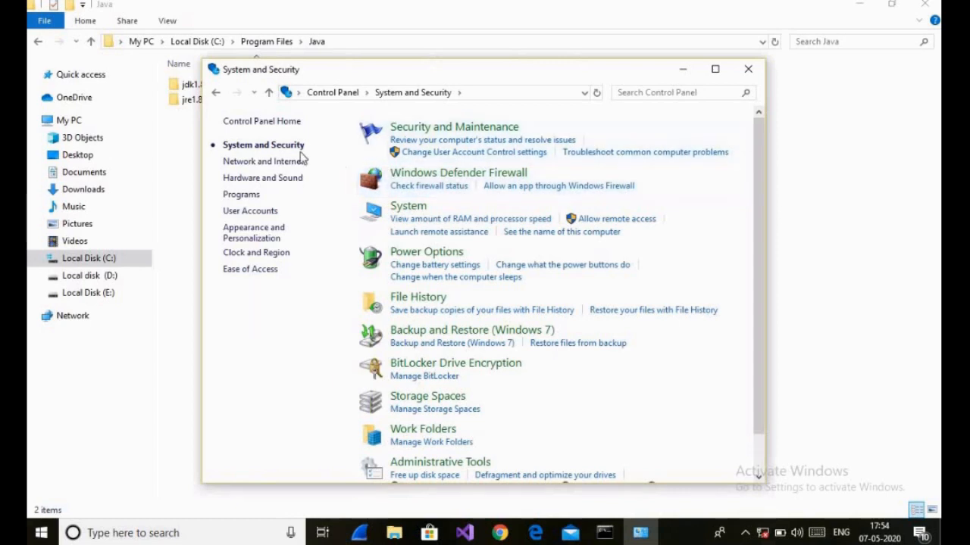
pyautogui.click(392, 206)
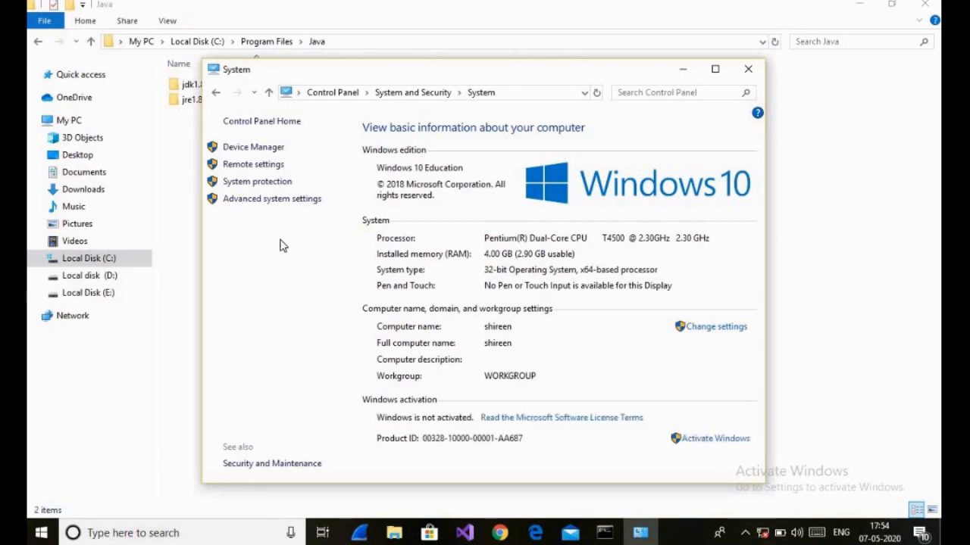
pyautogui.click(269, 201)
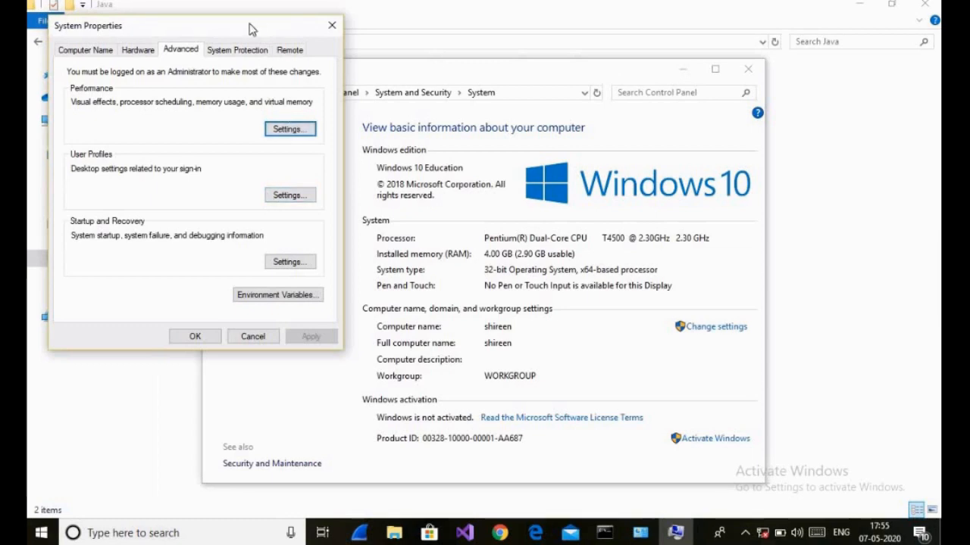
pyautogui.moveTo(252, 25); pyautogui.dragTo(470, 65)
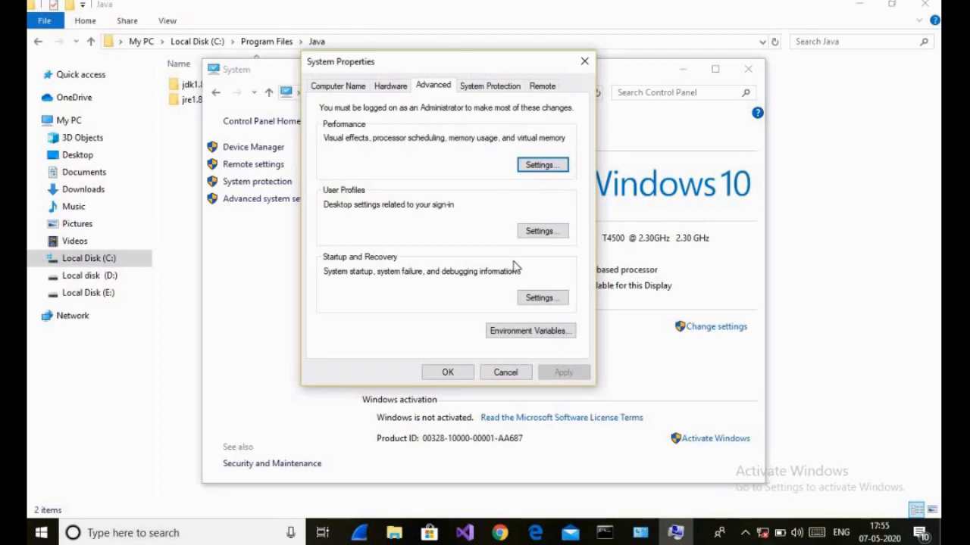
pyautogui.click(521, 331)
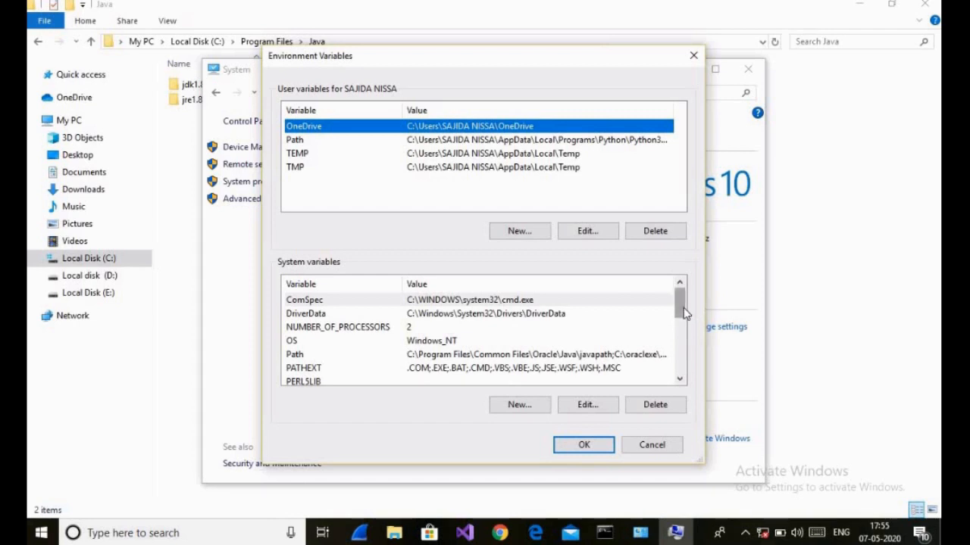
# Open the system variable Path for editing and start a blank entry in its list.
pyautogui.scroll(-2, 684, 314)
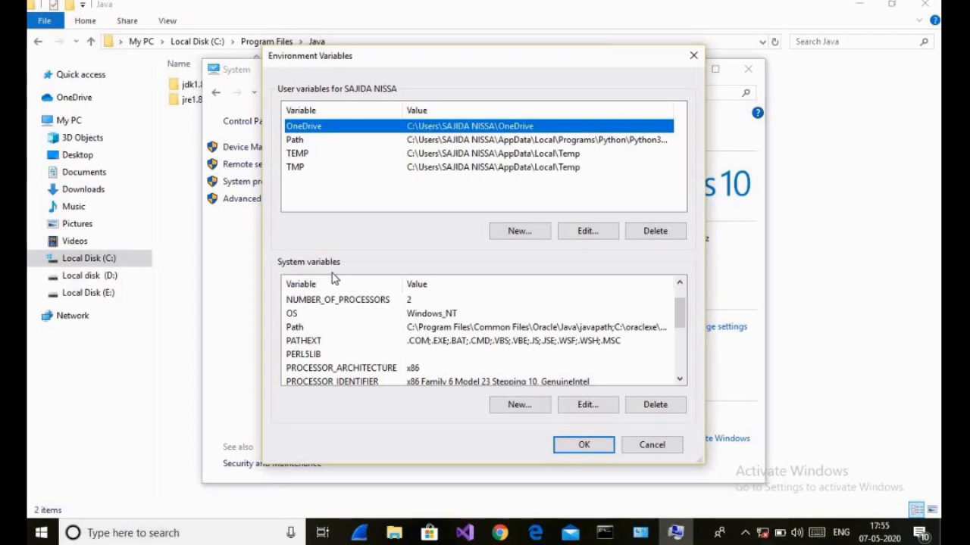
pyautogui.click(441, 331)
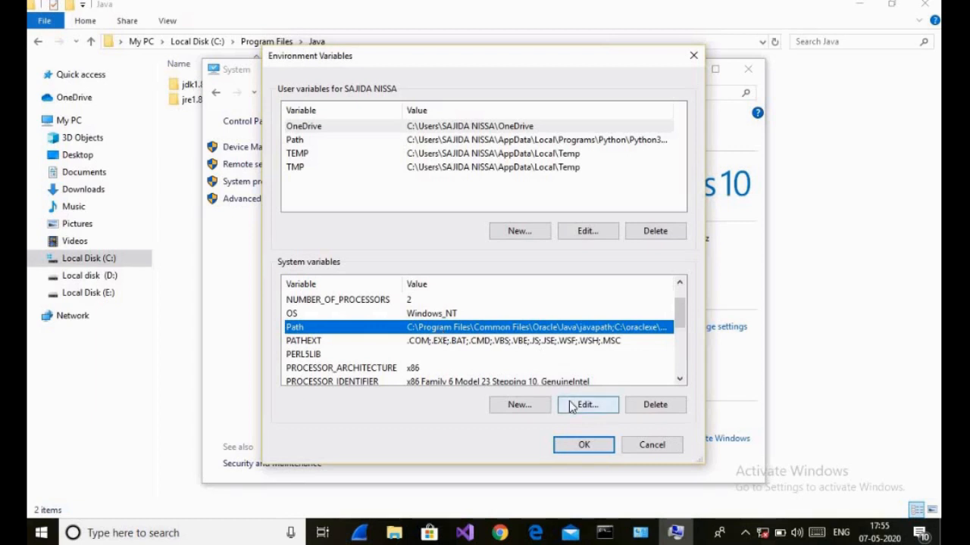
pyautogui.click(539, 405)
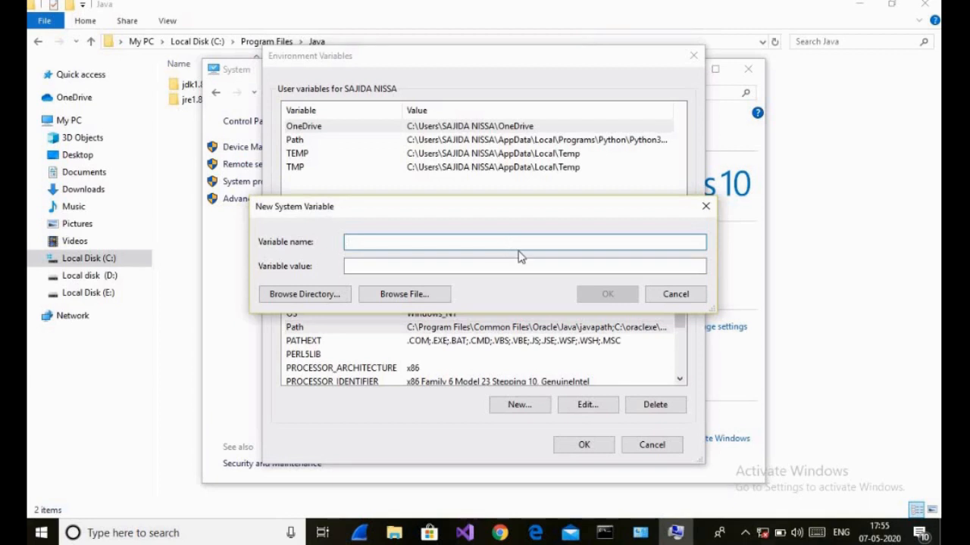
pyautogui.click(666, 294)
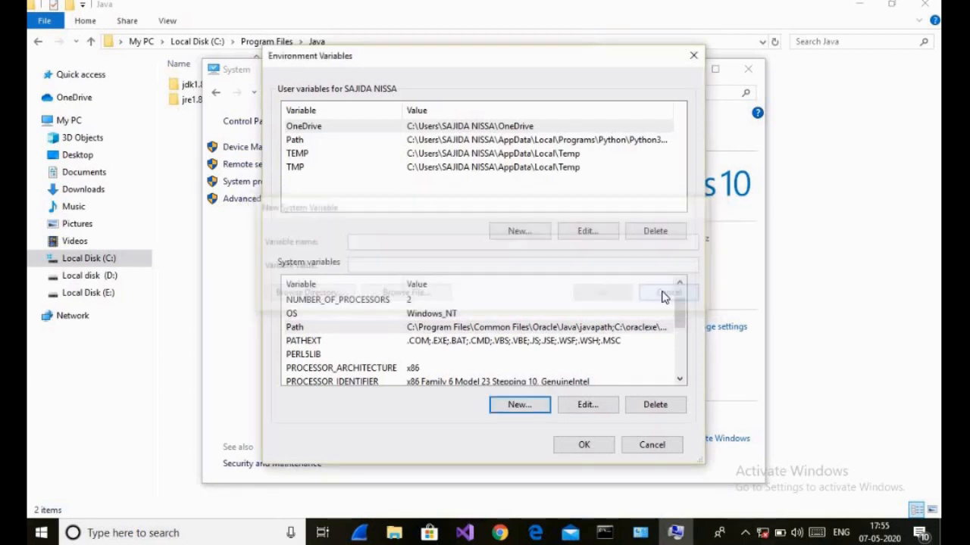
pyautogui.click(580, 330)
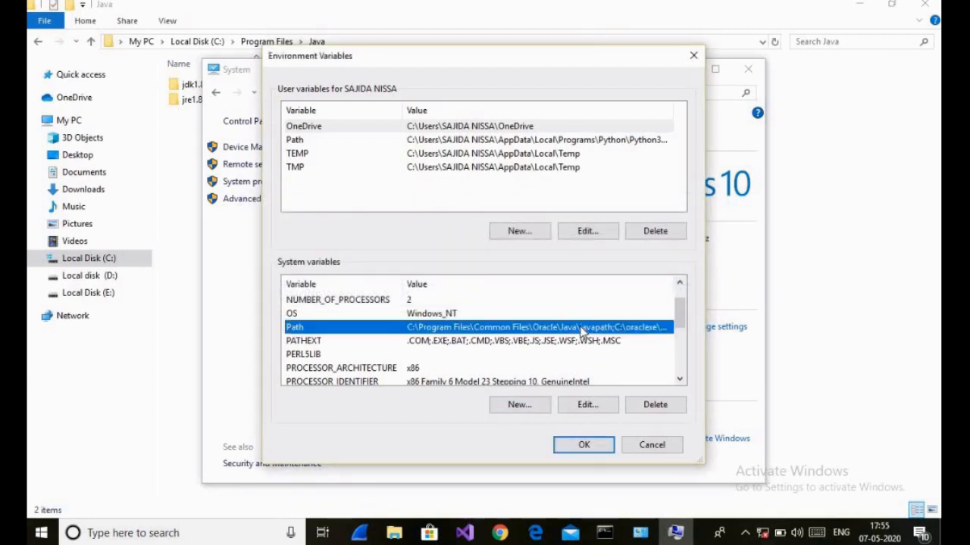
pyautogui.click(585, 407)
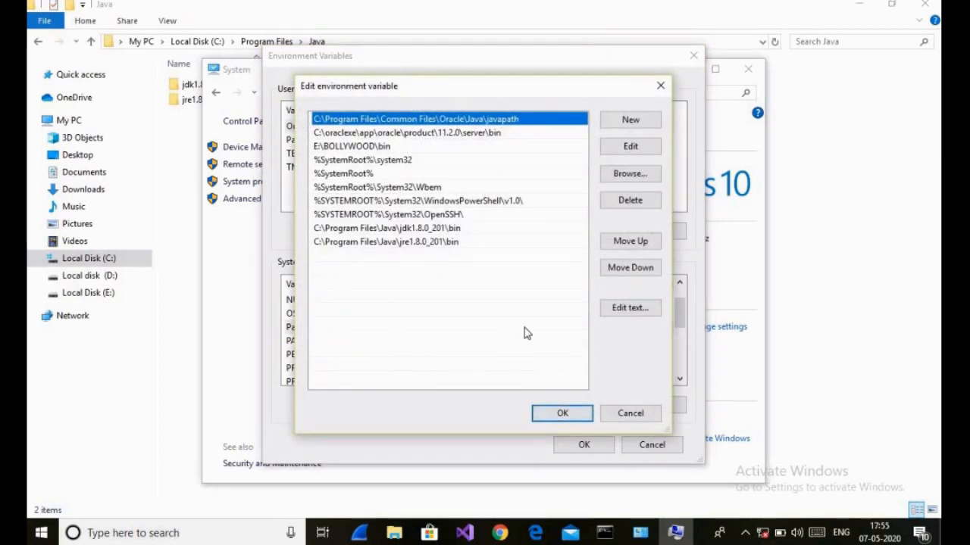
pyautogui.click(477, 258)
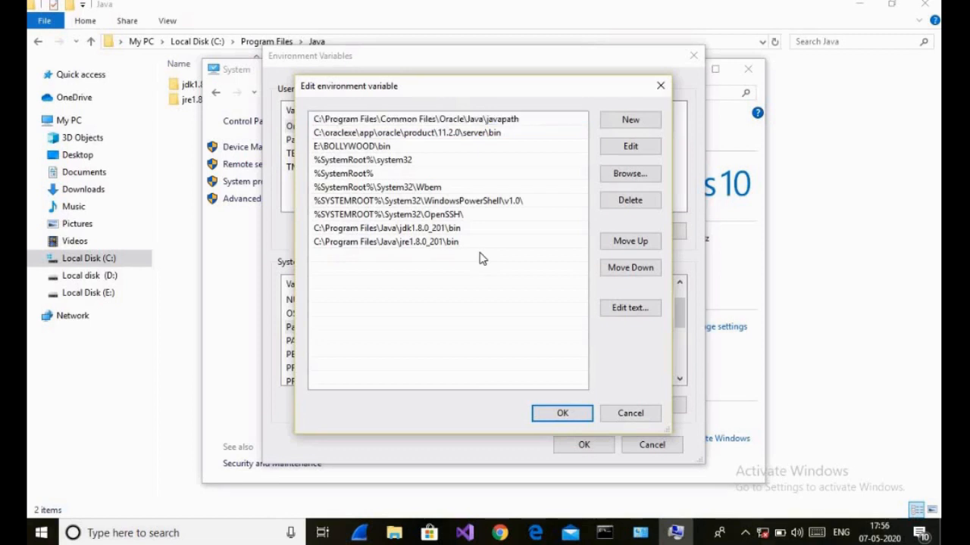
pyautogui.click(626, 126)
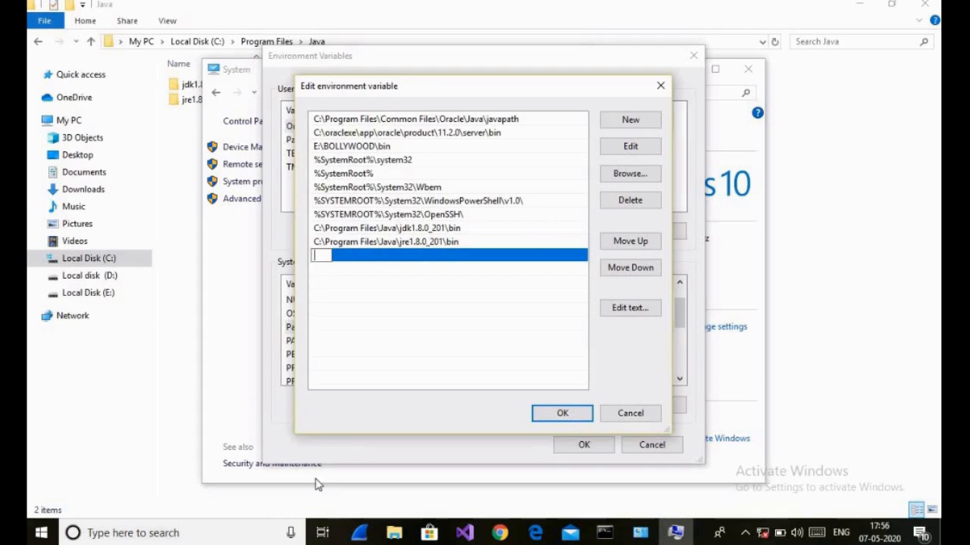
# Switch to File Explorer, open the bin folder inside jdk1.8.0_251 and copy its full path.
pyautogui.click(394, 535)
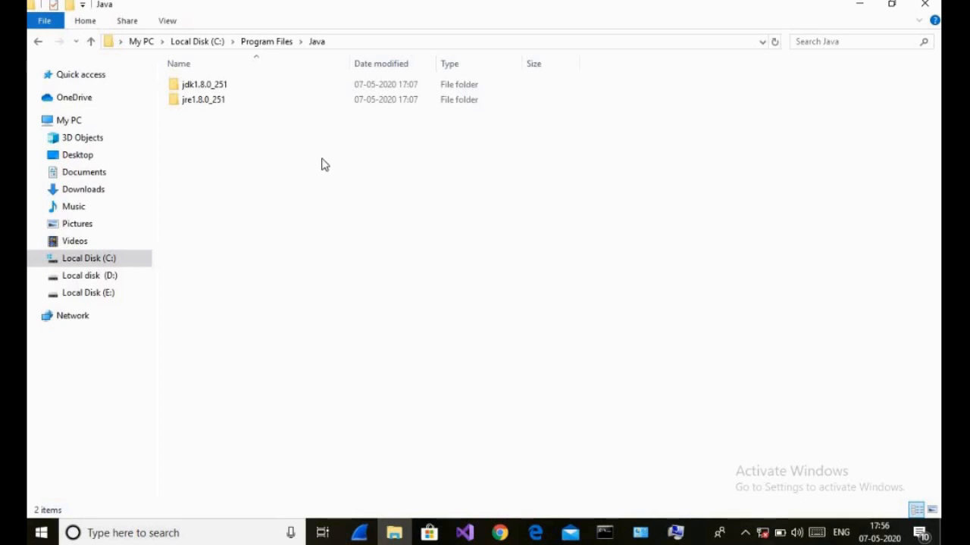
pyautogui.doubleClick(312, 87)
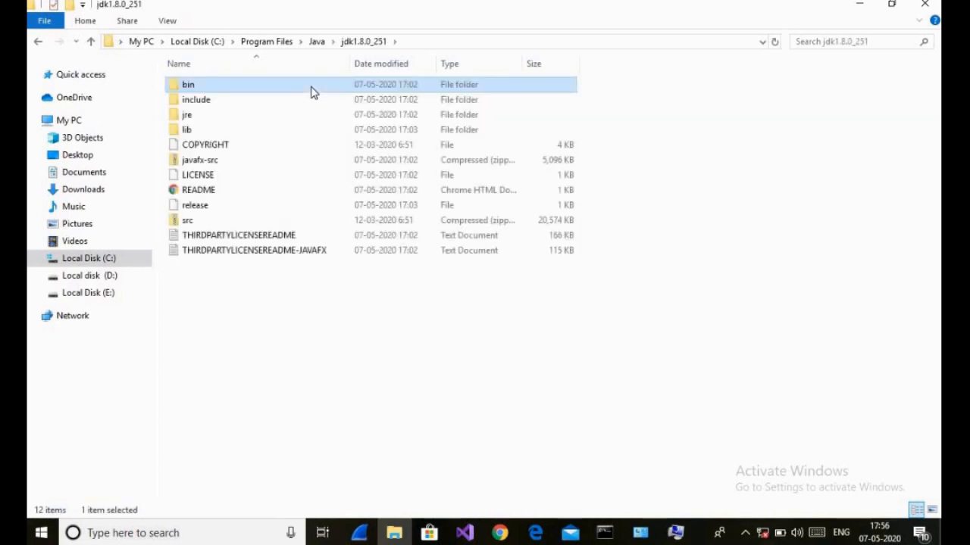
pyautogui.doubleClick(311, 87)
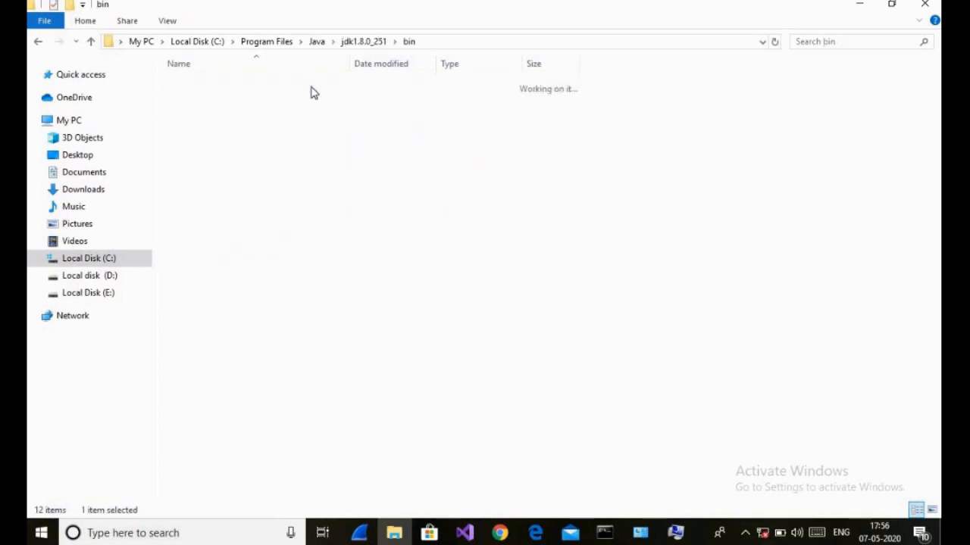
pyautogui.click(434, 41)
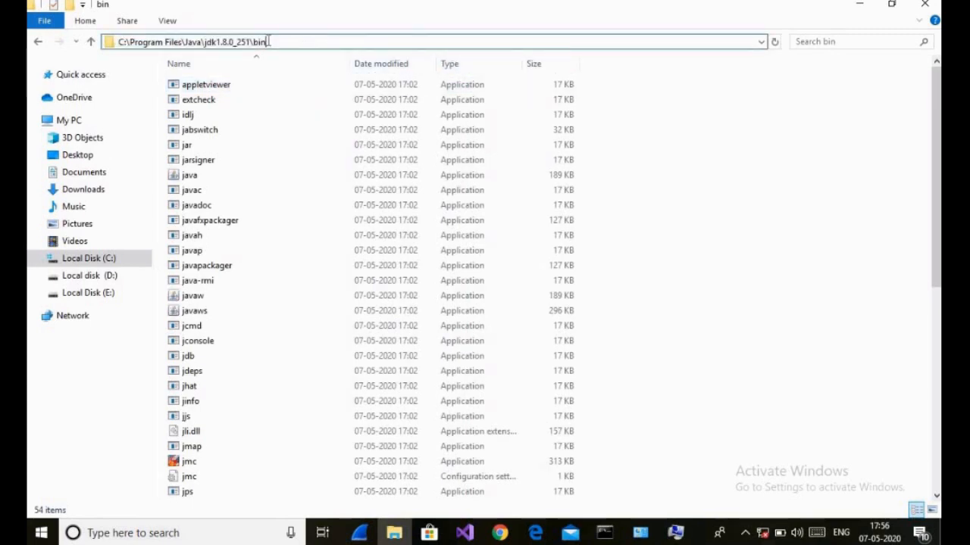
pyautogui.moveTo(269, 42); pyautogui.dragTo(118, 47)
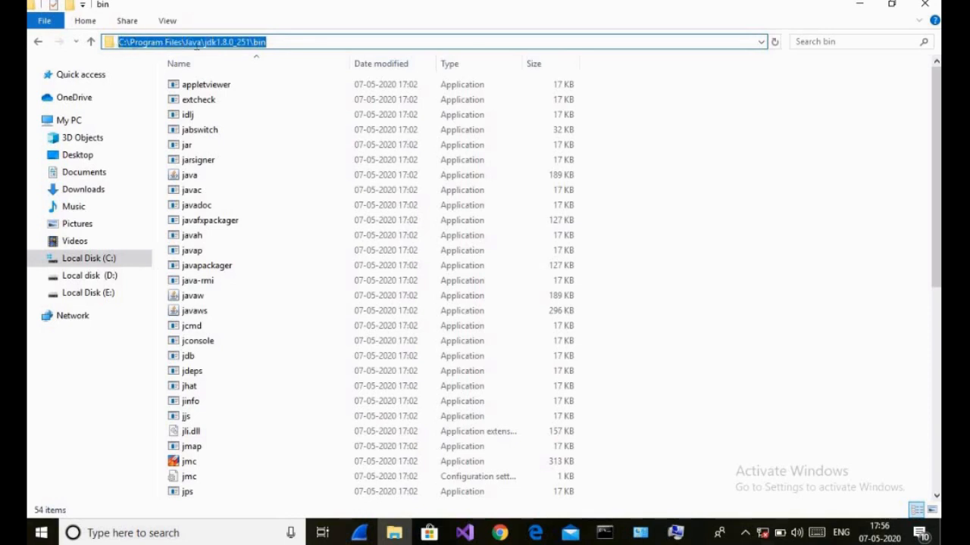
pyautogui.rightClick(258, 47)
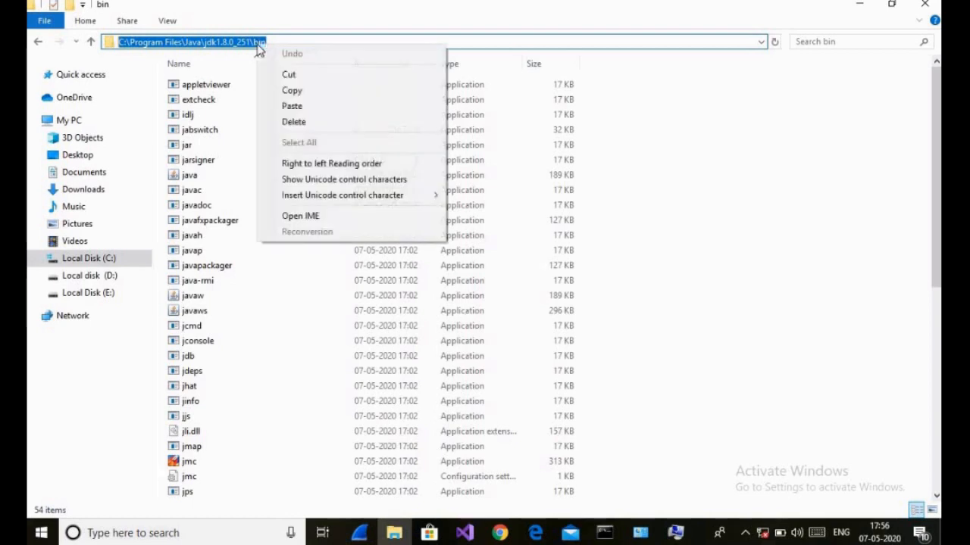
pyautogui.click(291, 91)
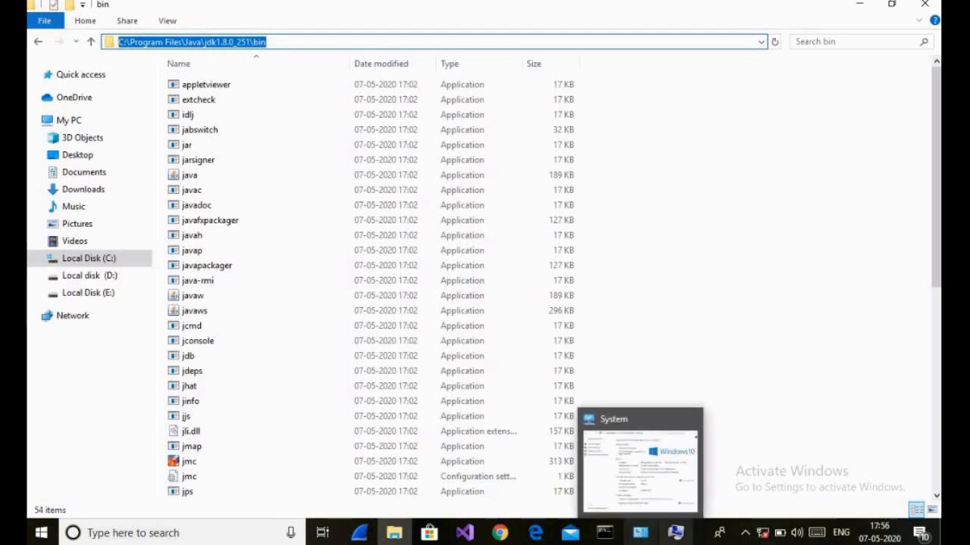
# Return to the Path variable's entries and add C:\Program Files\Java\jdk1.8.0_251\bin as a new entry.
pyautogui.click(675, 533)
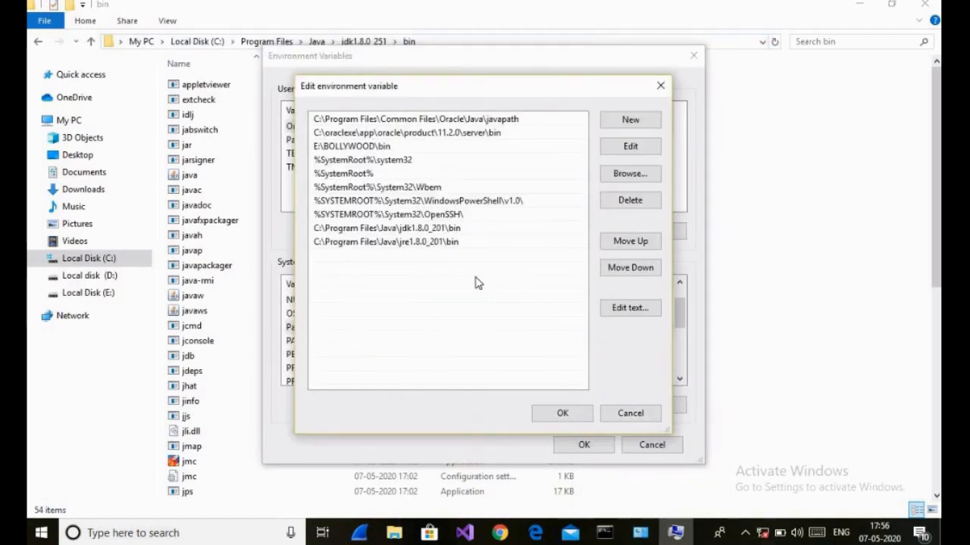
pyautogui.click(620, 124)
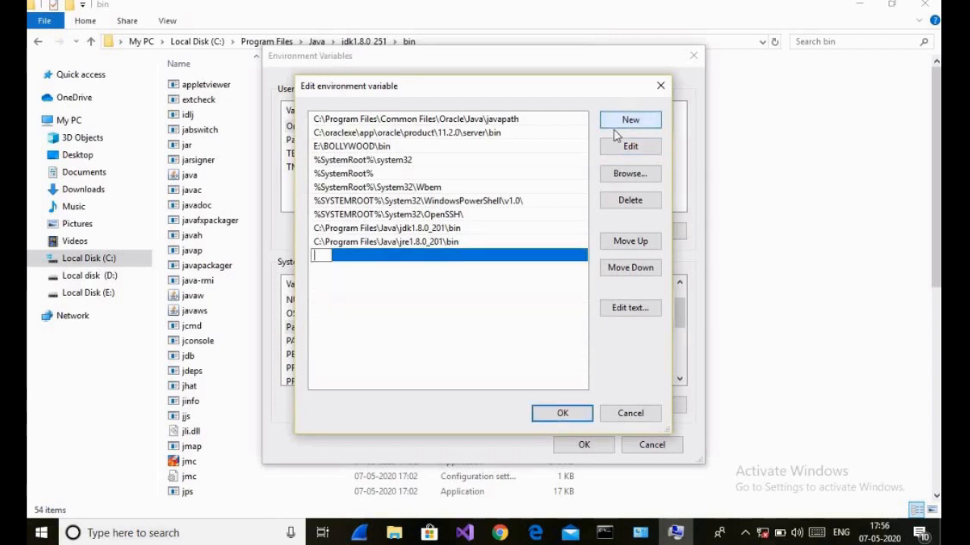
pyautogui.rightClick(321, 255)
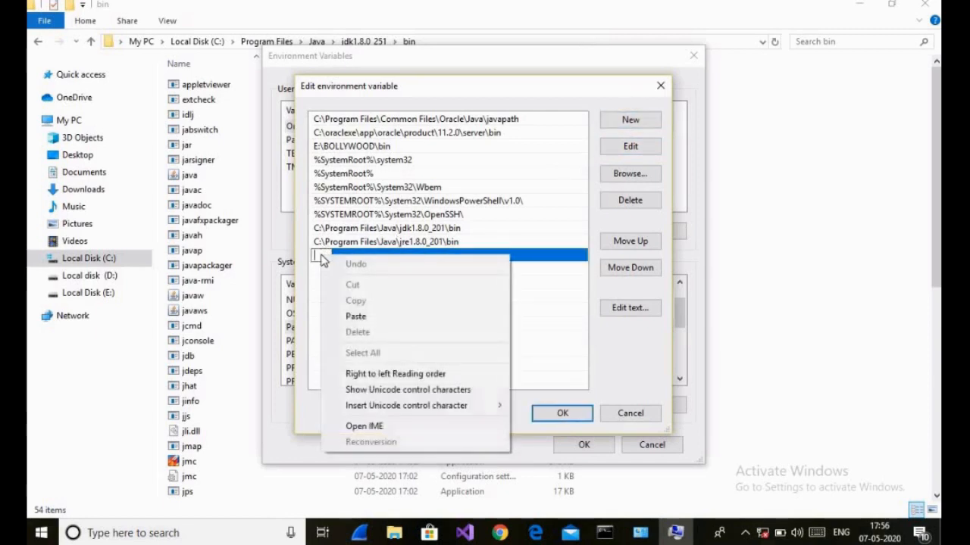
pyautogui.click(356, 317)
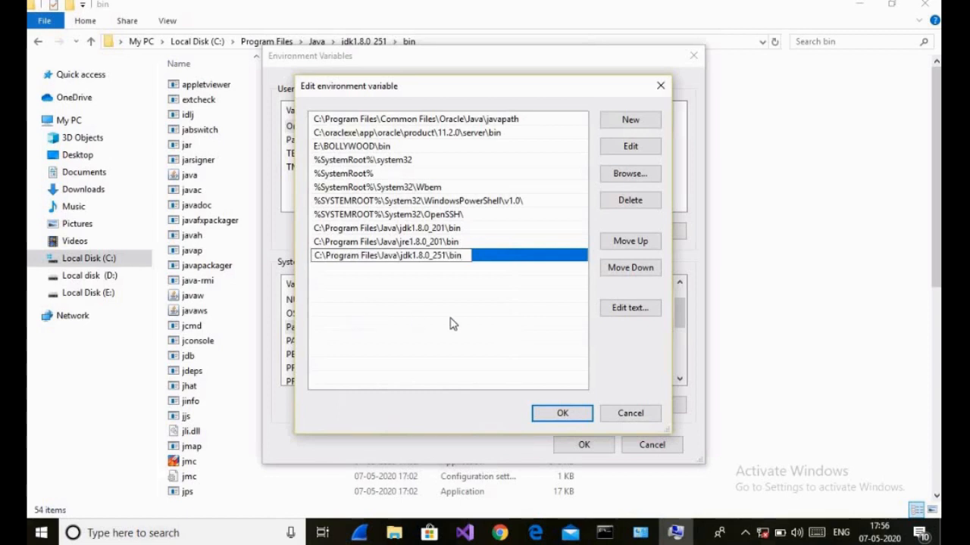
# Switch to File Explorer, open the bin folder inside Java's jre1.8.0_251 folder and copy its full path.
pyautogui.click(629, 121)
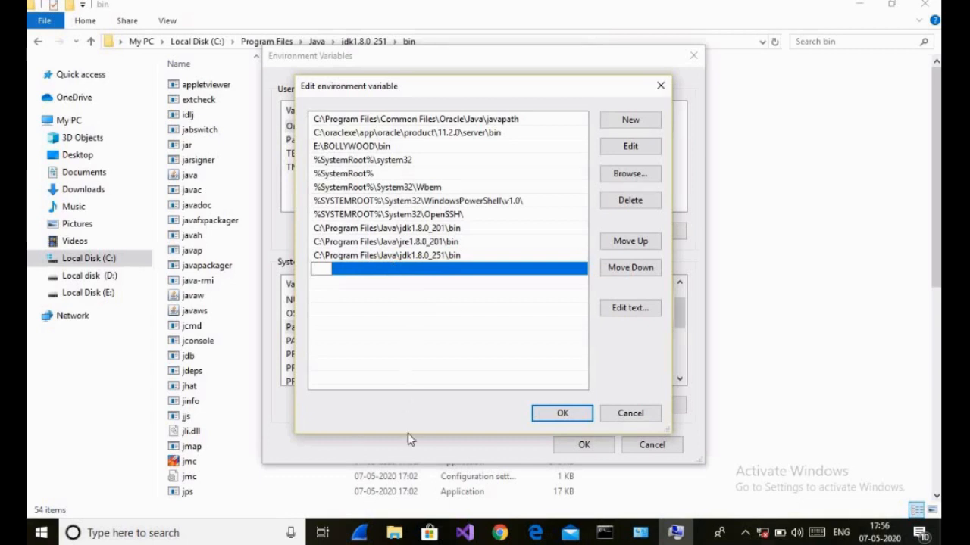
pyautogui.click(394, 535)
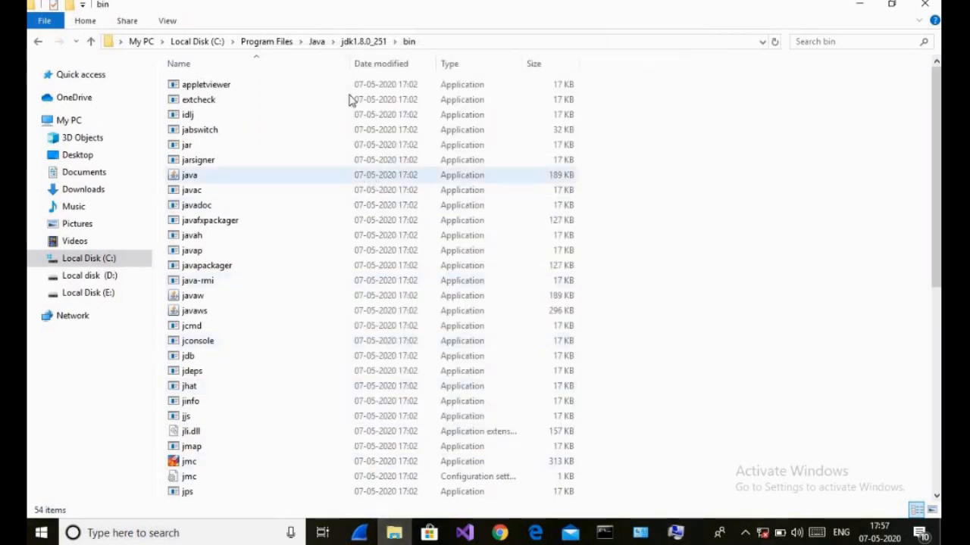
pyautogui.click(317, 41)
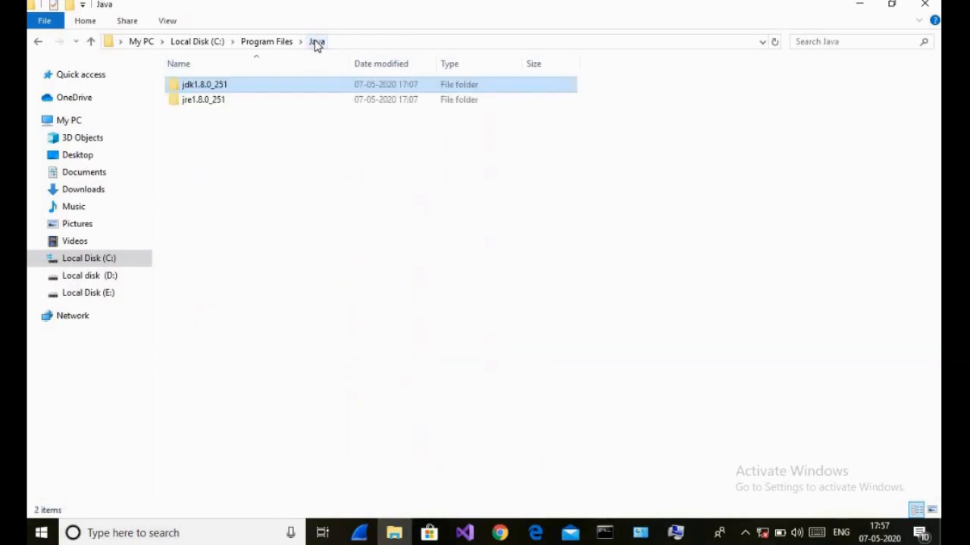
pyautogui.click(303, 103)
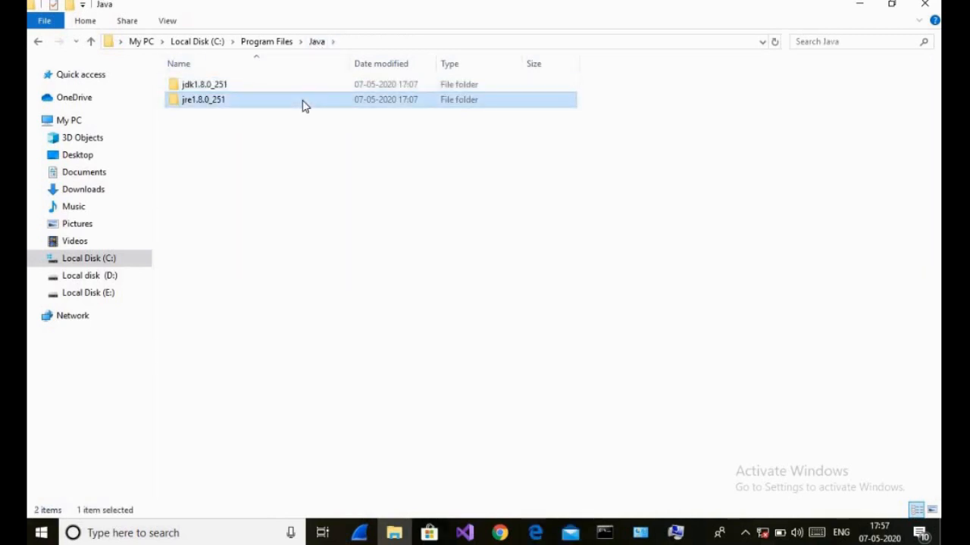
pyautogui.doubleClick(303, 104)
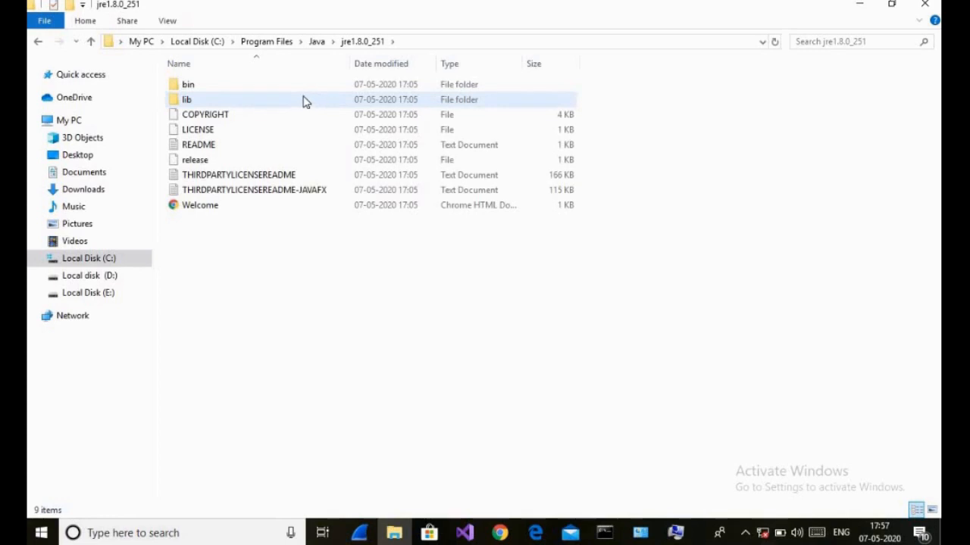
pyautogui.doubleClick(311, 89)
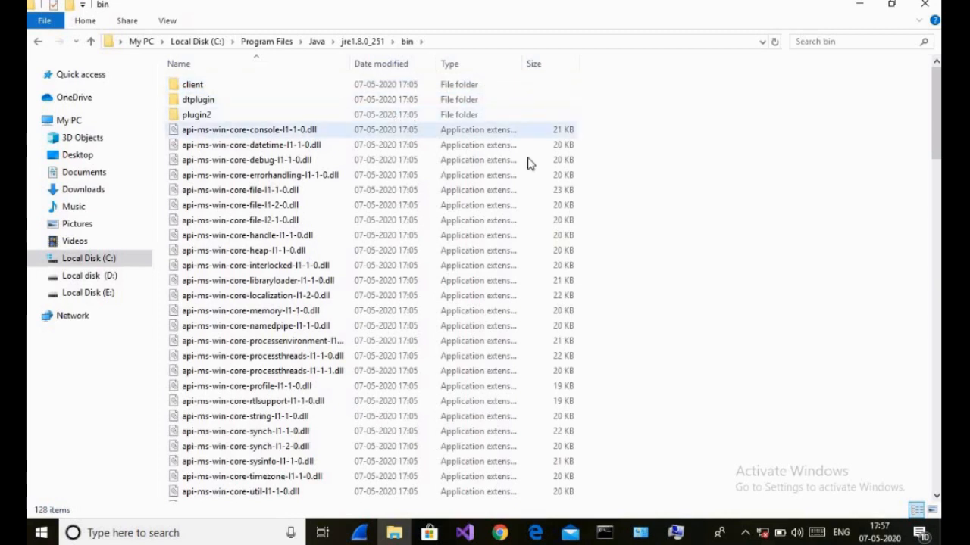
pyautogui.click(428, 41)
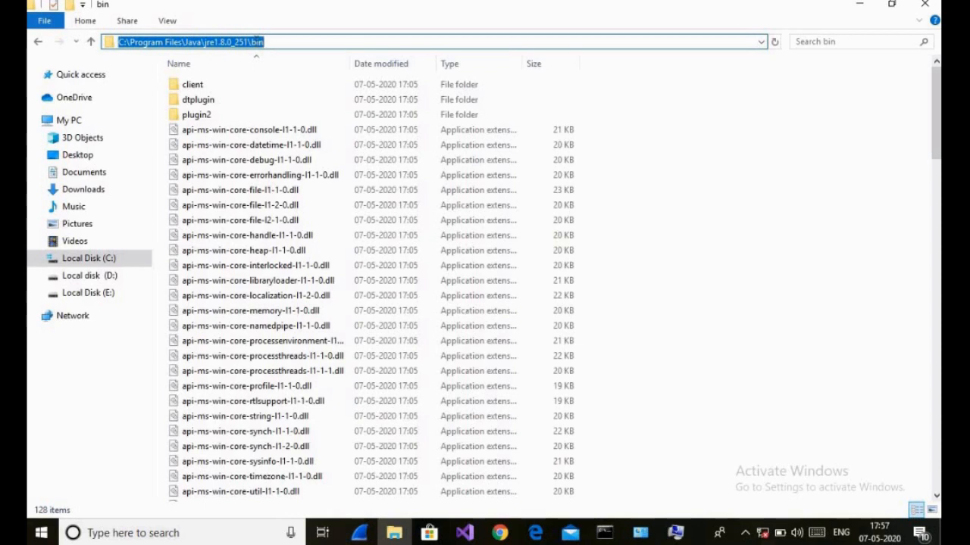
pyautogui.rightClick(256, 43)
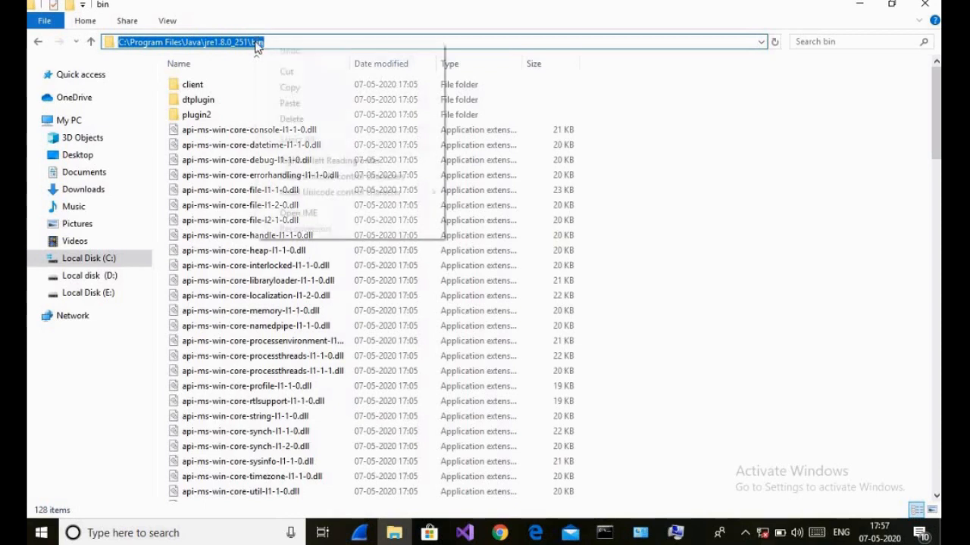
pyautogui.click(284, 89)
pyautogui.click(667, 180)
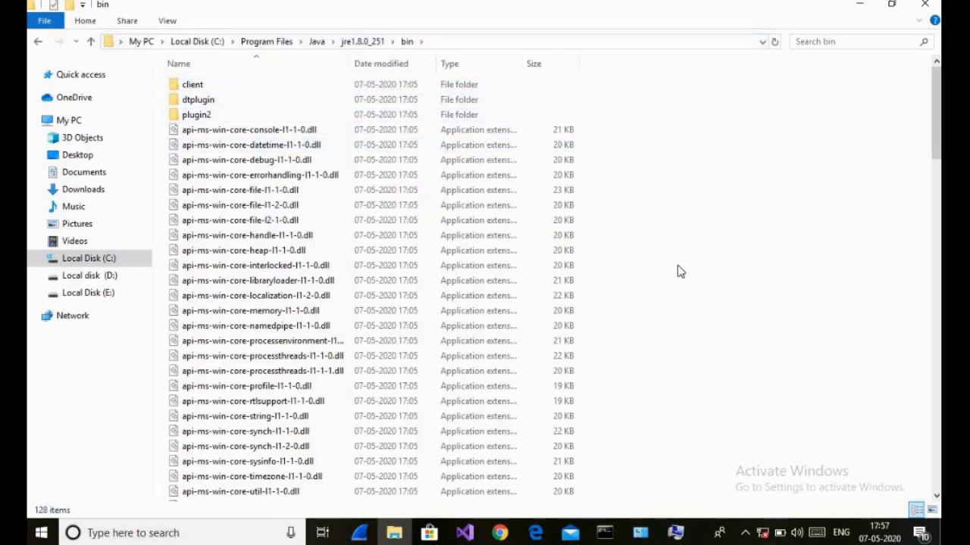
# Return to the Path variable, add C:\Program Files\Java\jre1.8.0_251\bin as a new entry, and accept the changes in all open system dialogs.
pyautogui.click(674, 533)
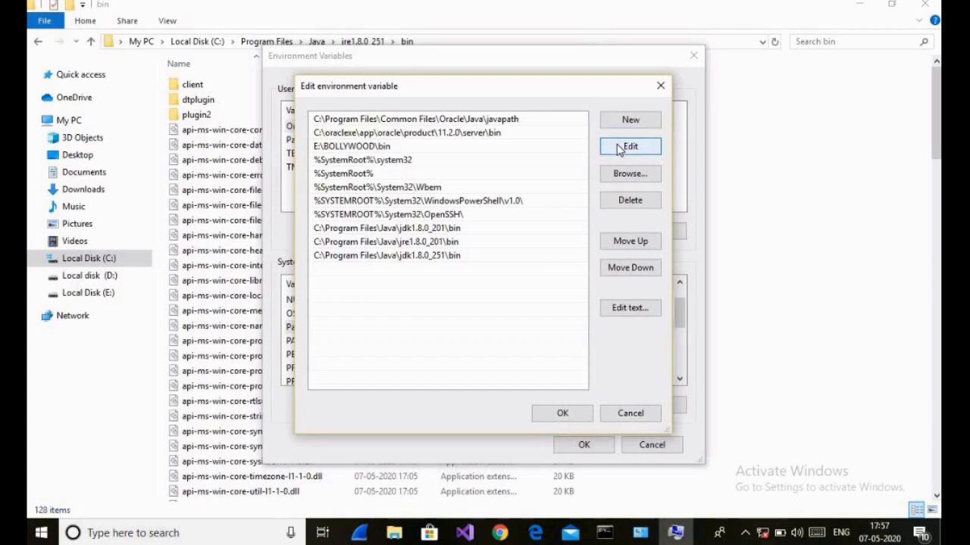
pyautogui.click(627, 118)
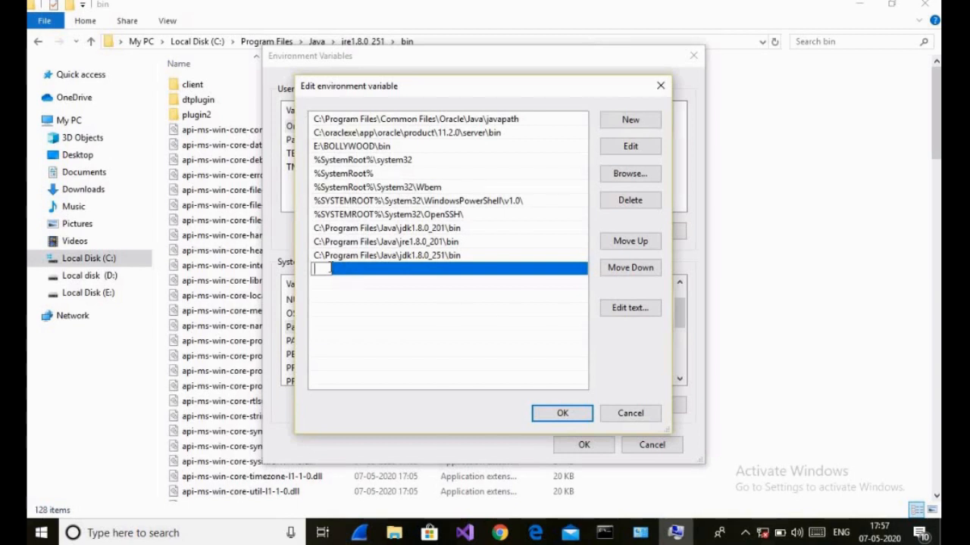
pyautogui.rightClick(330, 269)
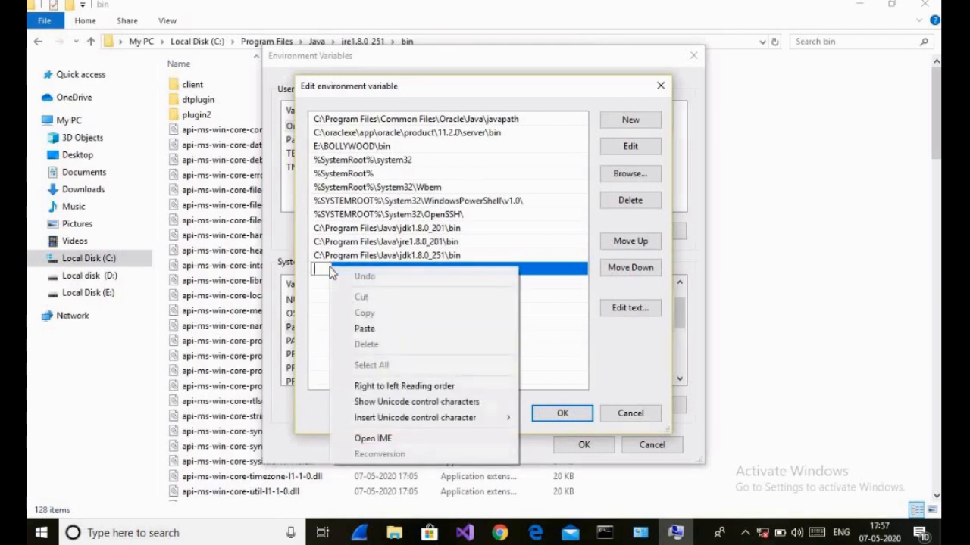
pyautogui.click(356, 334)
pyautogui.click(562, 414)
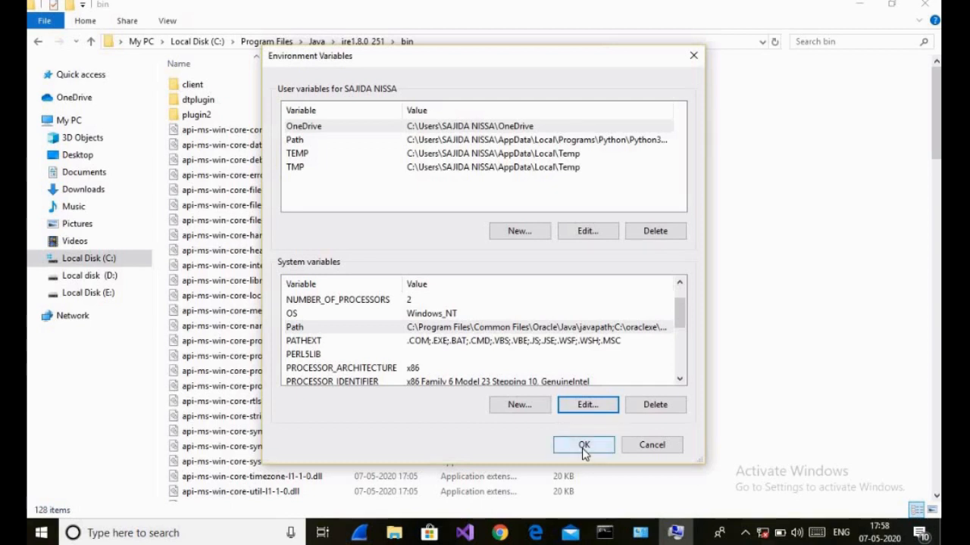
pyautogui.click(583, 446)
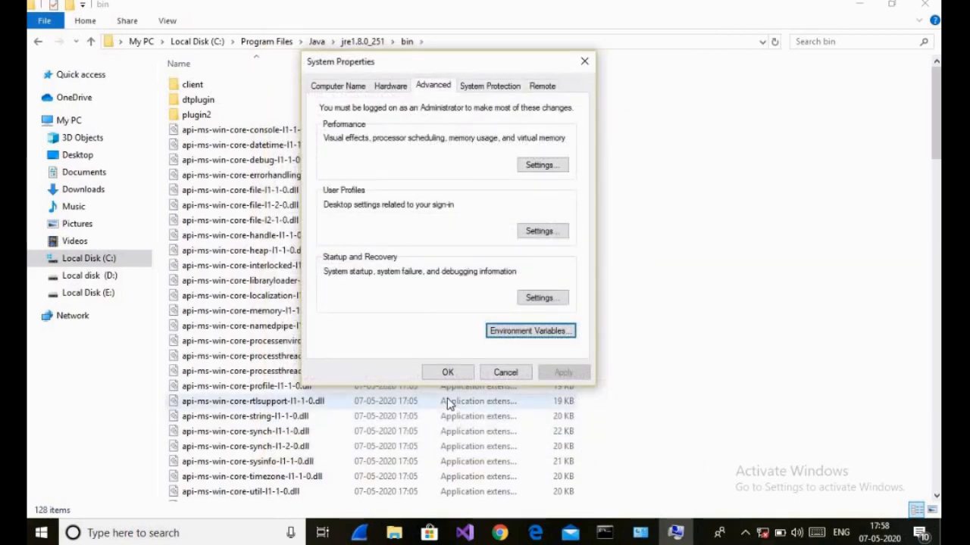
pyautogui.click(447, 373)
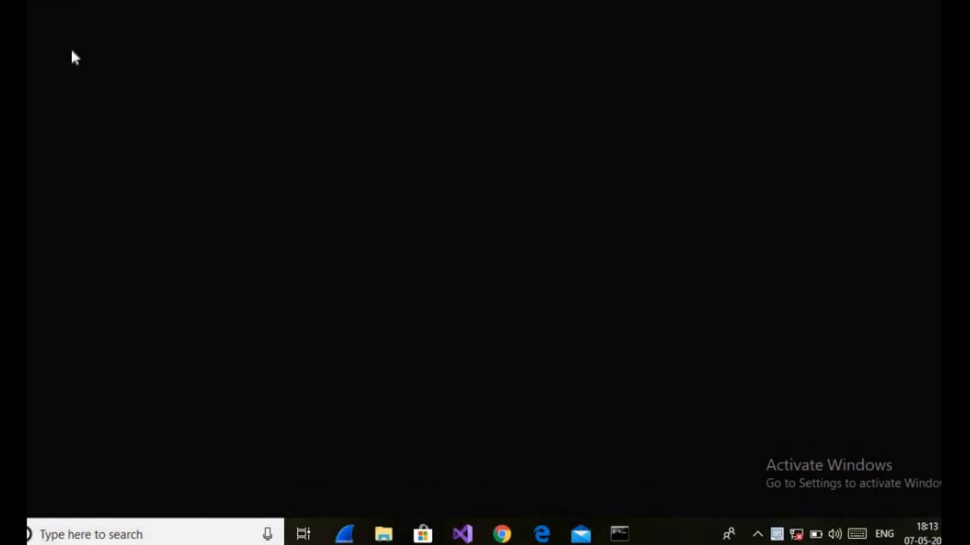
# Run the javac command in Command Prompt to check that the Java compiler is reachable.
pyautogui.write('javac')
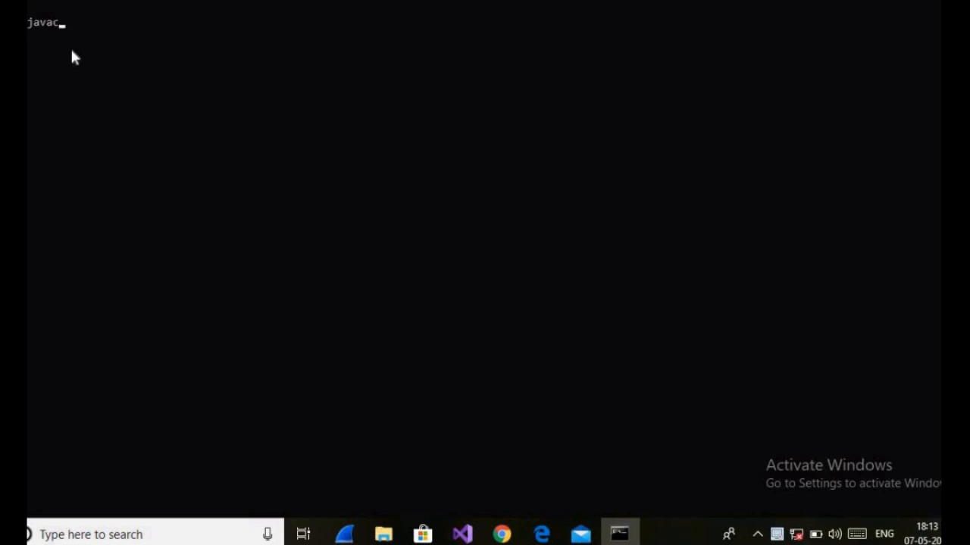
pyautogui.press('Return')
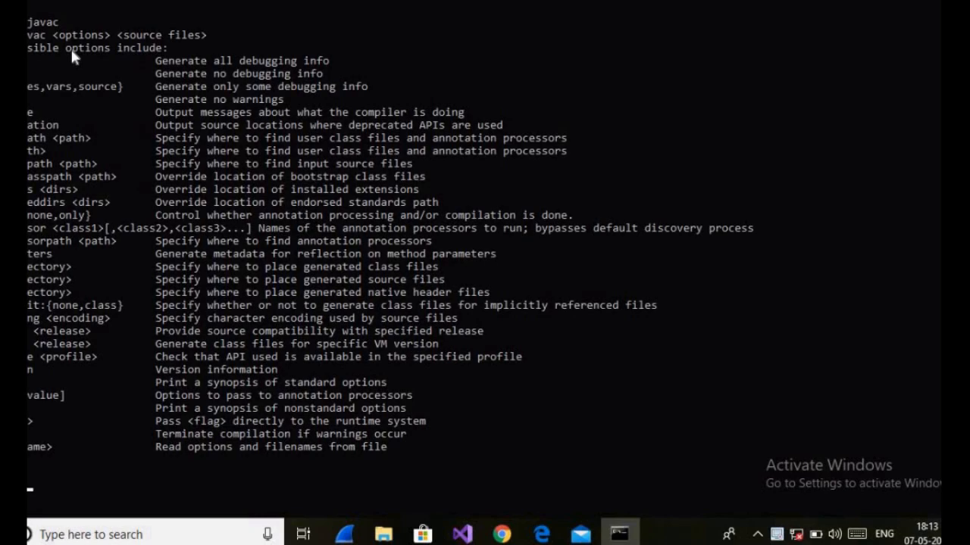